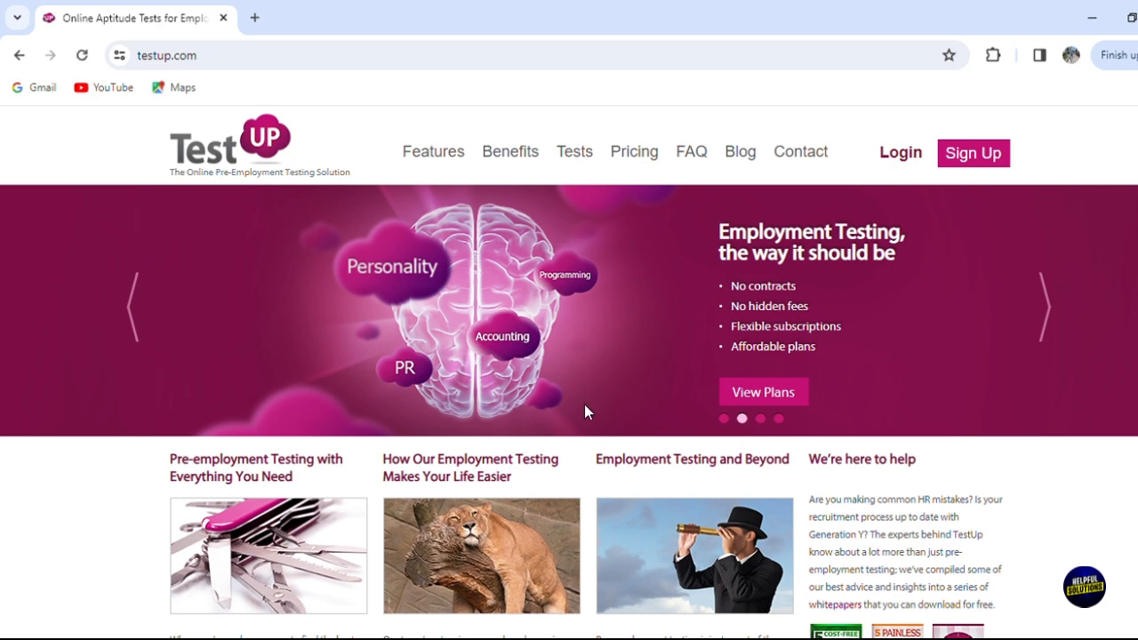
{"action": "scroll", "coordinate": [850, 306], "scroll_direction": "down", "scroll_amount": 3}
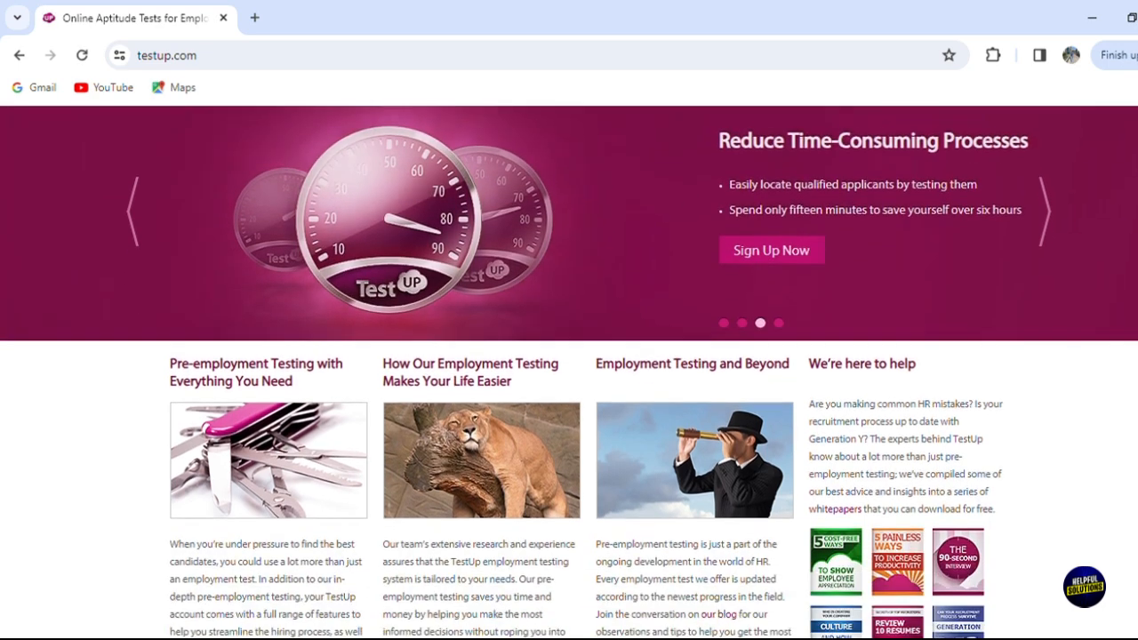
{"action": "scroll", "coordinate": [851, 306], "scroll_direction": "down", "scroll_amount": 2}
{"action": "scroll", "coordinate": [851, 305], "scroll_direction": "down", "scroll_amount": 1}
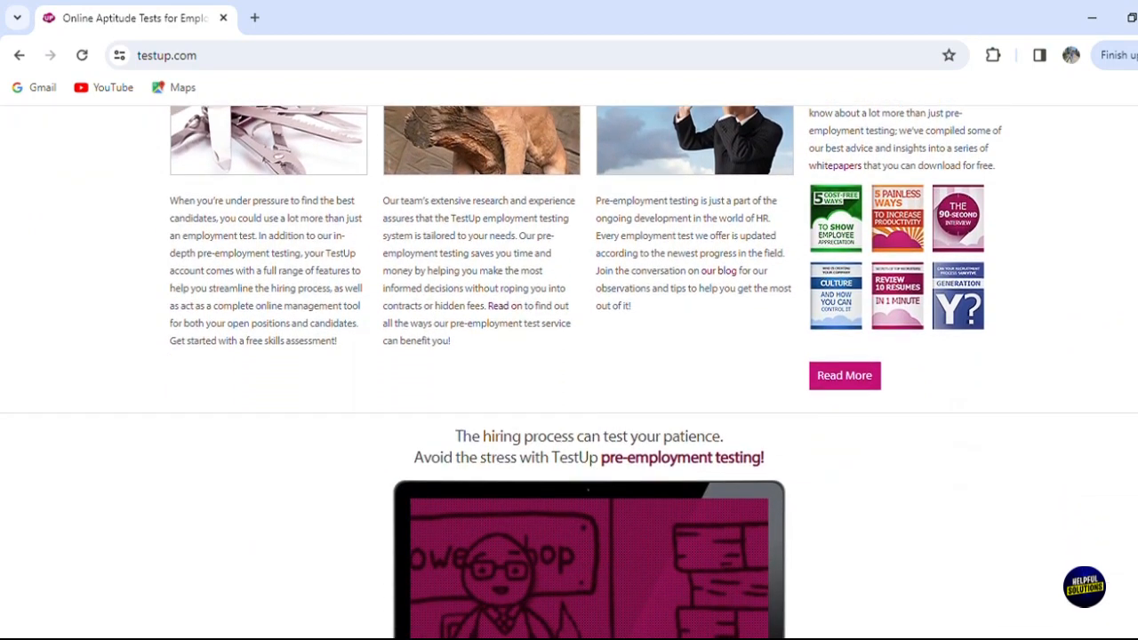
{"action": "scroll", "coordinate": [850, 306], "scroll_direction": "down", "scroll_amount": 2}
{"action": "scroll", "coordinate": [851, 306], "scroll_direction": "down", "scroll_amount": 1}
{"action": "scroll", "coordinate": [851, 306], "scroll_direction": "down", "scroll_amount": 2}
{"action": "scroll", "coordinate": [851, 305], "scroll_direction": "down", "scroll_amount": 1}
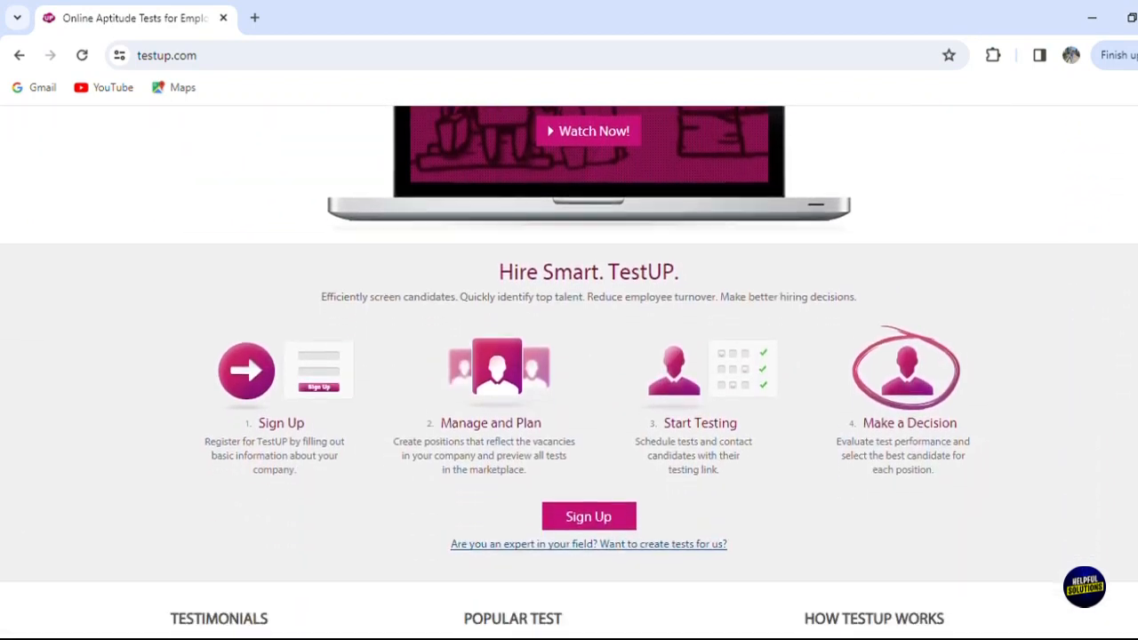
{"action": "scroll", "coordinate": [851, 306], "scroll_direction": "down", "scroll_amount": 2}
{"action": "scroll", "coordinate": [850, 306], "scroll_direction": "down", "scroll_amount": 1}
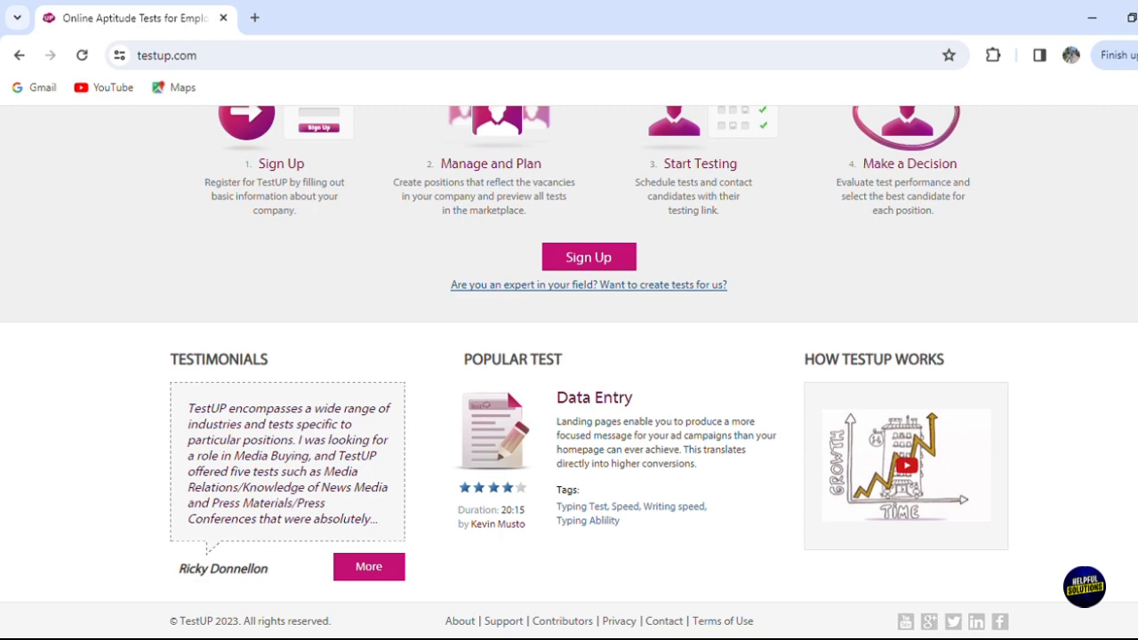
{"action": "scroll", "coordinate": [851, 306], "scroll_direction": "up", "scroll_amount": 2}
{"action": "scroll", "coordinate": [850, 306], "scroll_direction": "up", "scroll_amount": 1}
{"action": "scroll", "coordinate": [851, 306], "scroll_direction": "up", "scroll_amount": 1}
{"action": "scroll", "coordinate": [851, 306], "scroll_direction": "up", "scroll_amount": 2}
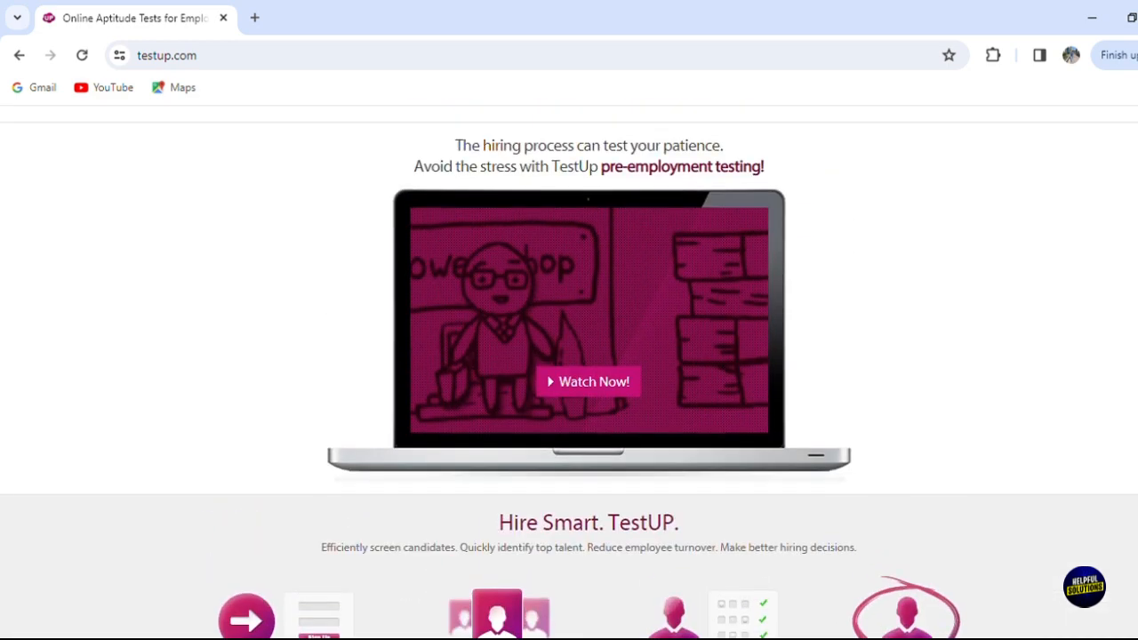
{"action": "scroll", "coordinate": [851, 306], "scroll_direction": "up", "scroll_amount": 2}
{"action": "scroll", "coordinate": [851, 306], "scroll_direction": "up", "scroll_amount": 1}
{"action": "scroll", "coordinate": [851, 306], "scroll_direction": "up", "scroll_amount": 2}
{"action": "scroll", "coordinate": [851, 306], "scroll_direction": "up", "scroll_amount": 2}
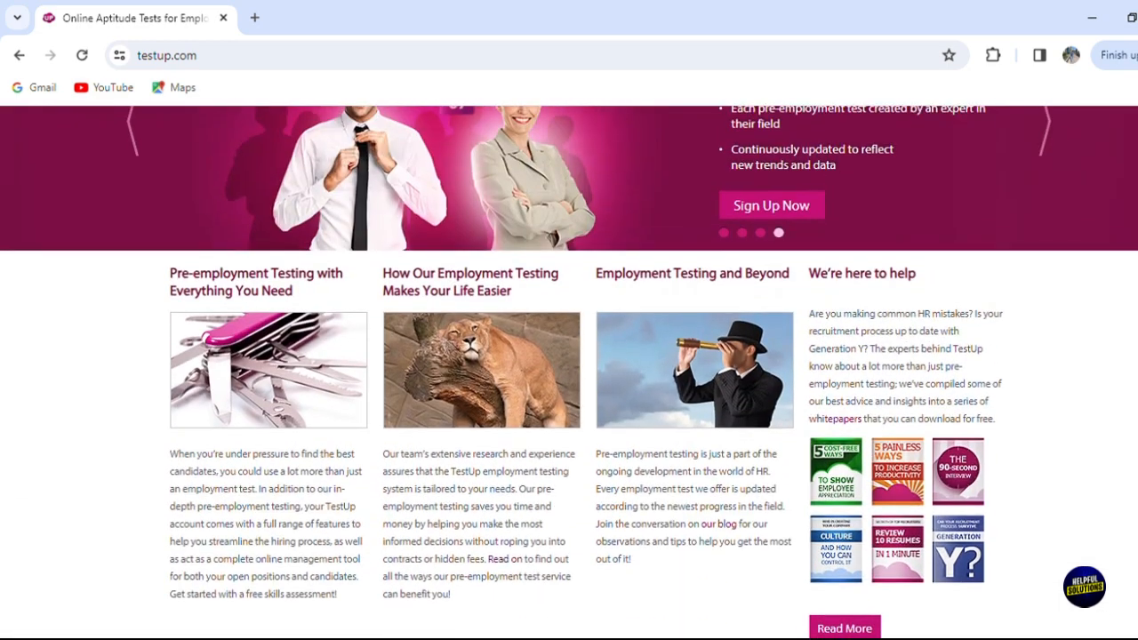
{"action": "scroll", "coordinate": [850, 306], "scroll_direction": "up", "scroll_amount": 1}
{"action": "scroll", "coordinate": [850, 306], "scroll_direction": "up", "scroll_amount": 2}
{"action": "scroll", "coordinate": [851, 306], "scroll_direction": "up", "scroll_amount": 2}
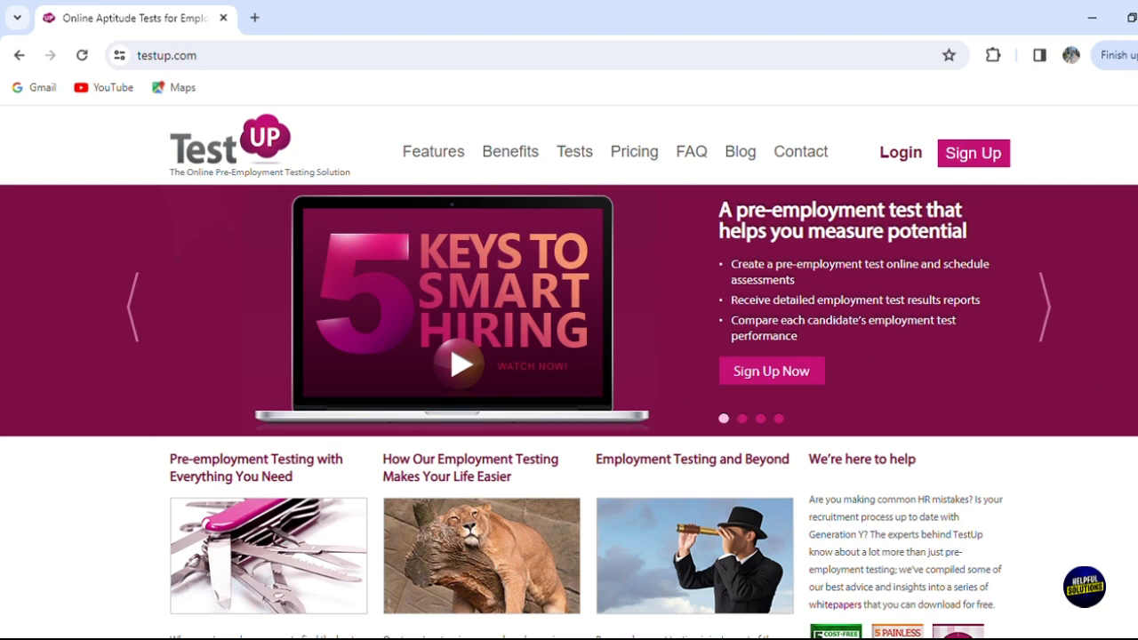
{"action": "scroll", "coordinate": [569, 356], "scroll_direction": "down", "scroll_amount": 3}
{"action": "scroll", "coordinate": [569, 356], "scroll_direction": "down", "scroll_amount": 5}
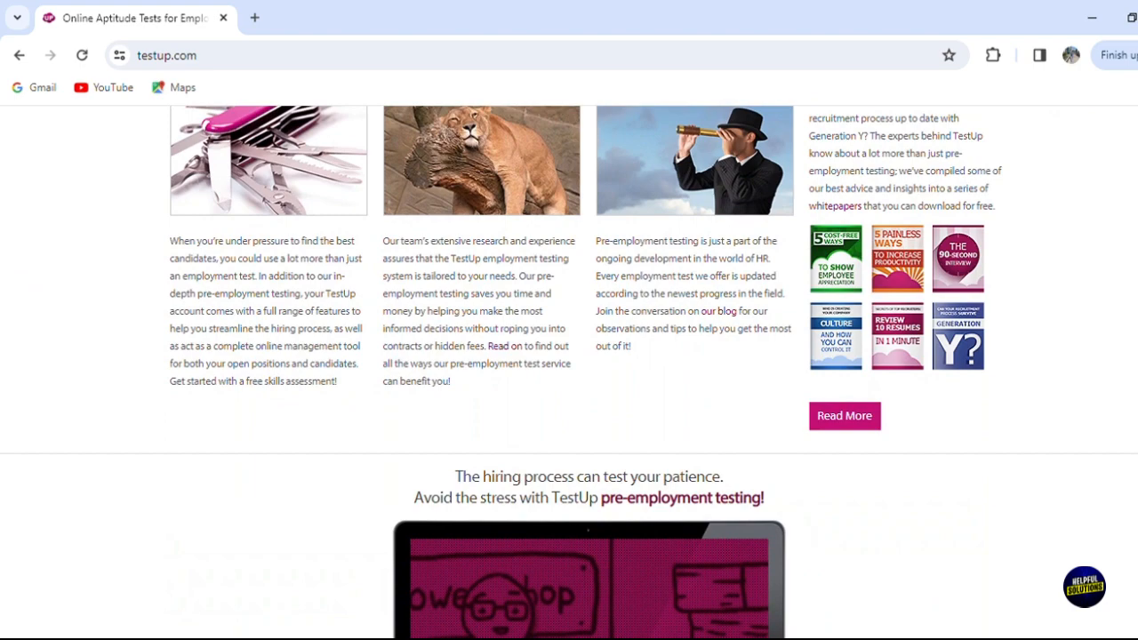
{"action": "scroll", "coordinate": [569, 355], "scroll_direction": "down", "scroll_amount": 3}
{"action": "scroll", "coordinate": [569, 355], "scroll_direction": "down", "scroll_amount": 5}
{"action": "scroll", "coordinate": [569, 356], "scroll_direction": "down", "scroll_amount": 2}
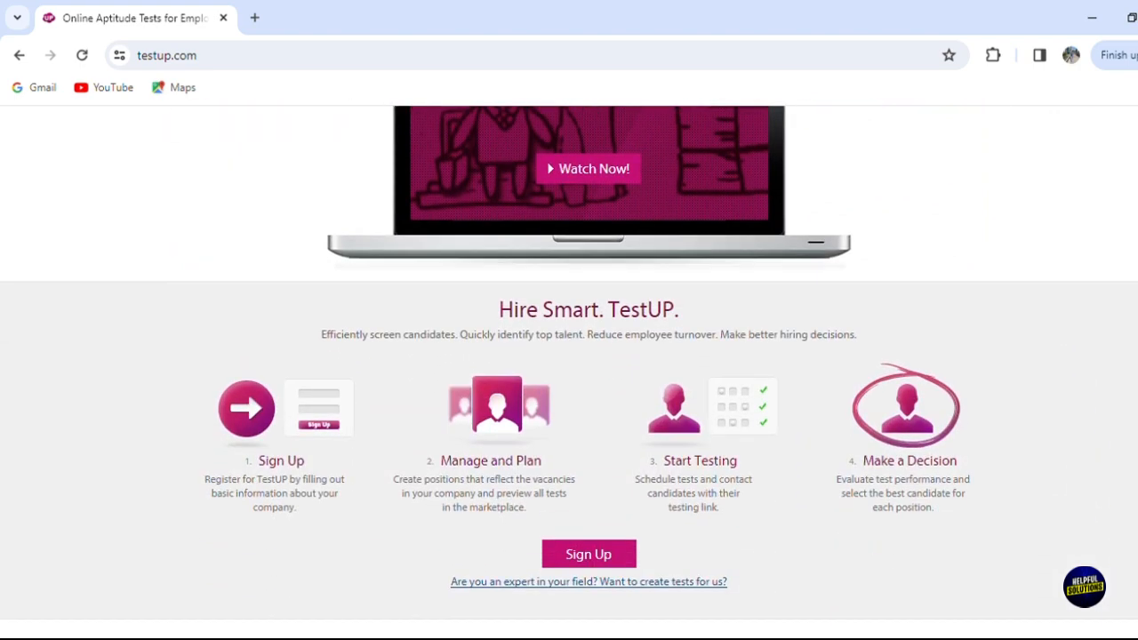
{"action": "scroll", "coordinate": [568, 356], "scroll_direction": "up", "scroll_amount": 10}
{"action": "scroll", "coordinate": [569, 355], "scroll_direction": "up", "scroll_amount": 5}
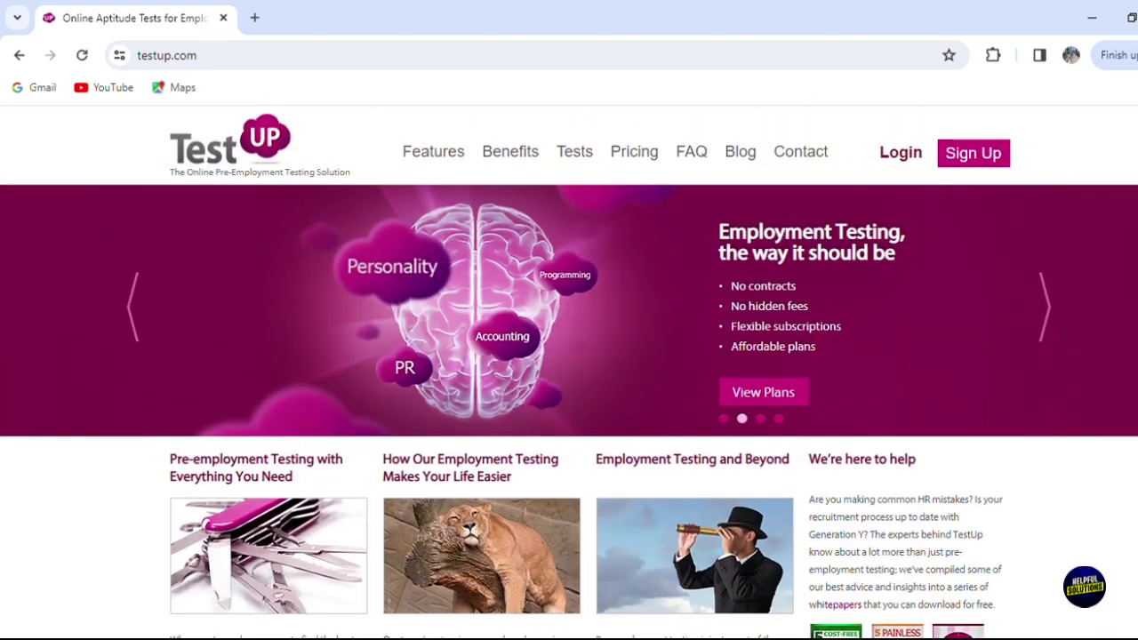
- View the TestUP Features page covering the free hiring test, career widget and pricing
{"action": "left_click", "coordinate": [433, 151]}
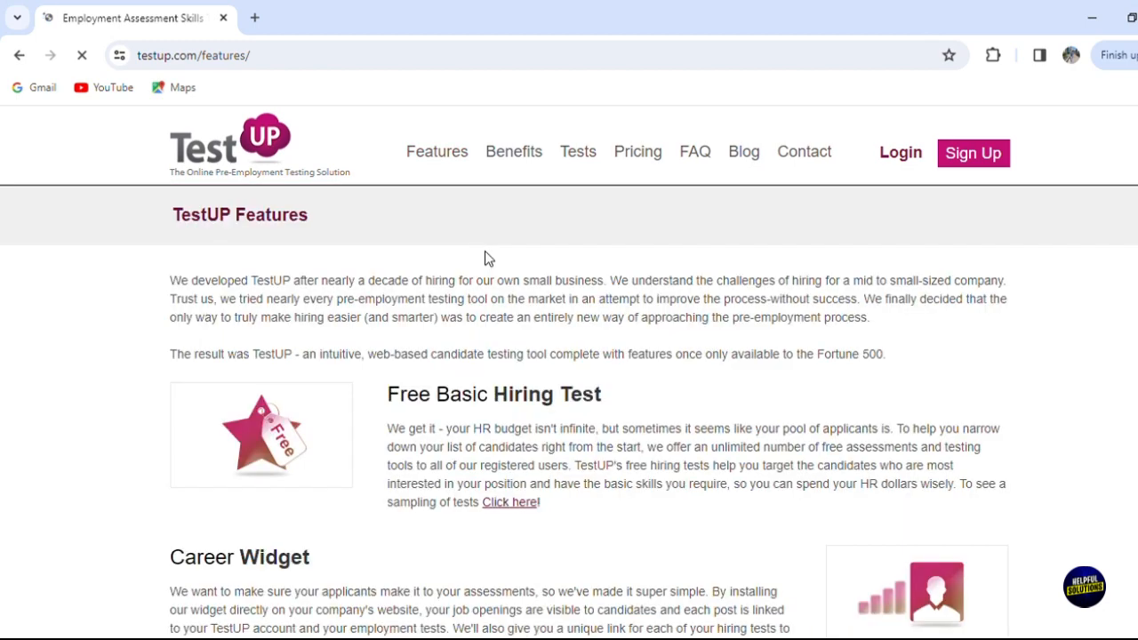
{"action": "scroll", "coordinate": [1041, 230], "scroll_direction": "down", "scroll_amount": 3}
{"action": "scroll", "coordinate": [1041, 229], "scroll_direction": "down", "scroll_amount": 3}
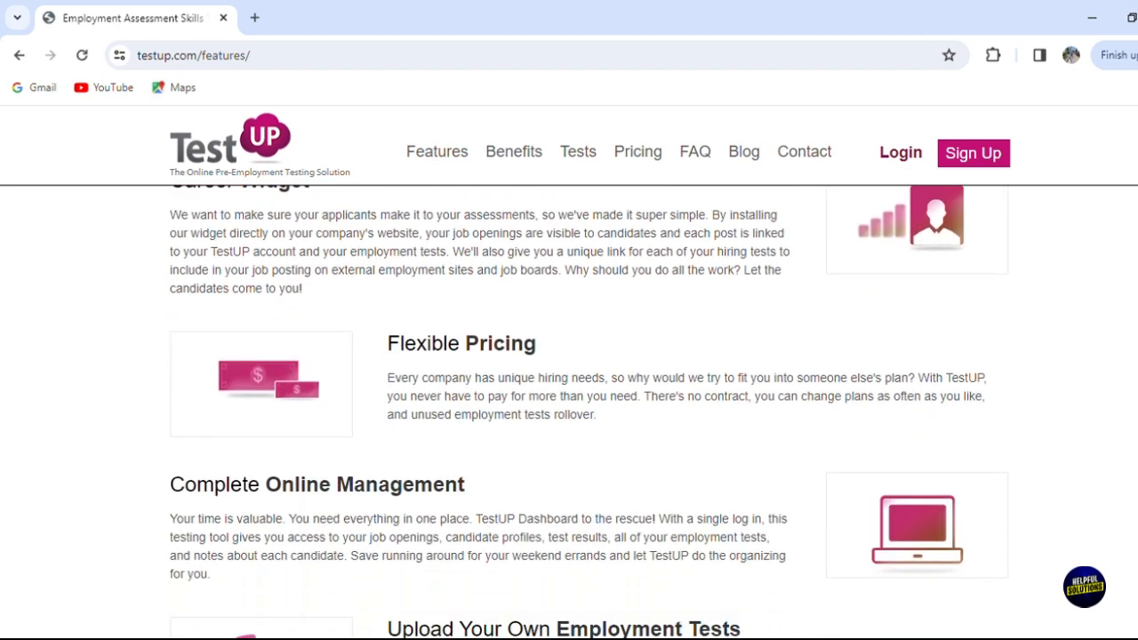
{"action": "scroll", "coordinate": [1041, 230], "scroll_direction": "down", "scroll_amount": 3}
{"action": "scroll", "coordinate": [569, 400], "scroll_direction": "down", "scroll_amount": 3}
{"action": "scroll", "coordinate": [569, 400], "scroll_direction": "down", "scroll_amount": 2}
{"action": "scroll", "coordinate": [569, 400], "scroll_direction": "down", "scroll_amount": 3}
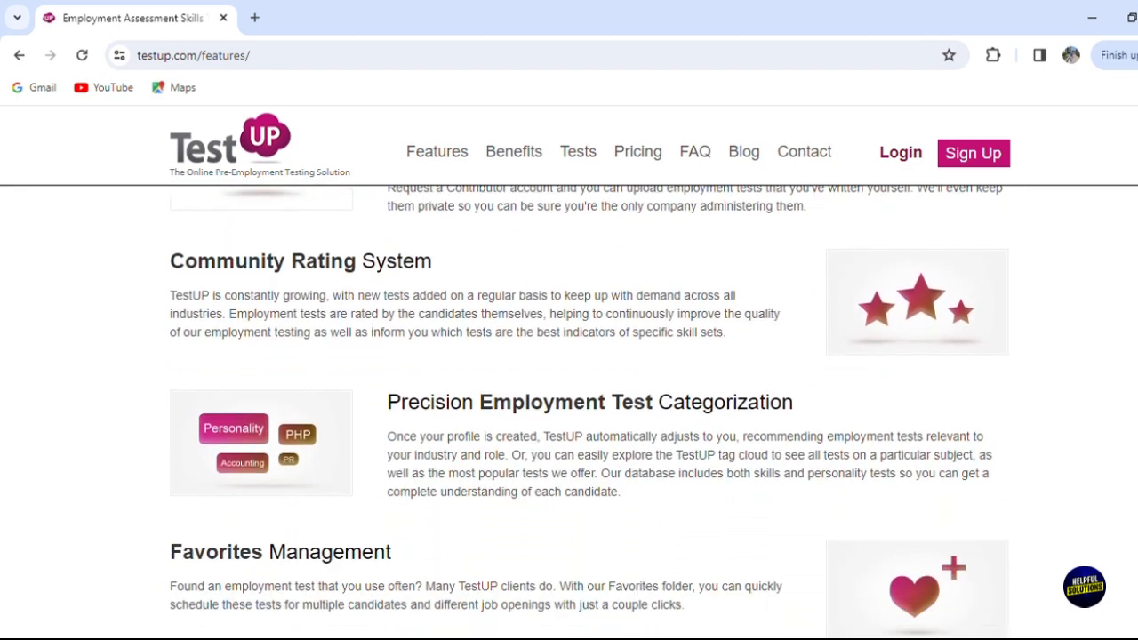
{"action": "scroll", "coordinate": [569, 400], "scroll_direction": "down", "scroll_amount": 3}
{"action": "scroll", "coordinate": [569, 400], "scroll_direction": "down", "scroll_amount": 3}
{"action": "scroll", "coordinate": [569, 400], "scroll_direction": "down", "scroll_amount": 2}
{"action": "scroll", "coordinate": [569, 400], "scroll_direction": "down", "scroll_amount": 3}
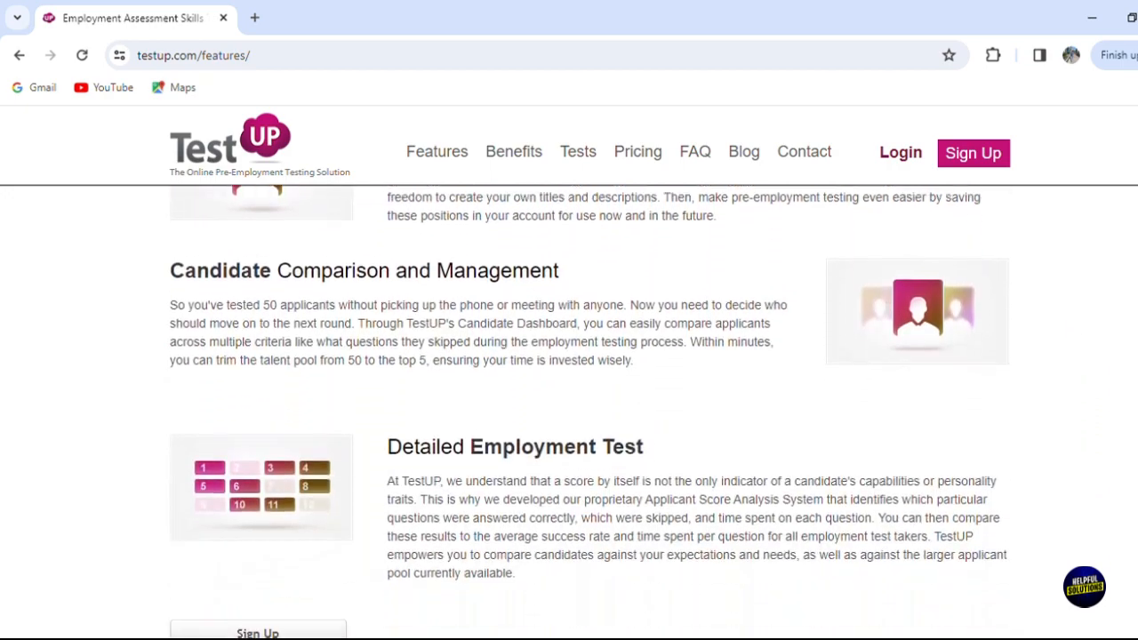
{"action": "scroll", "coordinate": [569, 400], "scroll_direction": "down", "scroll_amount": 3}
{"action": "scroll", "coordinate": [569, 401], "scroll_direction": "up", "scroll_amount": 5}
{"action": "scroll", "coordinate": [569, 400], "scroll_direction": "up", "scroll_amount": 5}
{"action": "scroll", "coordinate": [569, 400], "scroll_direction": "up", "scroll_amount": 5}
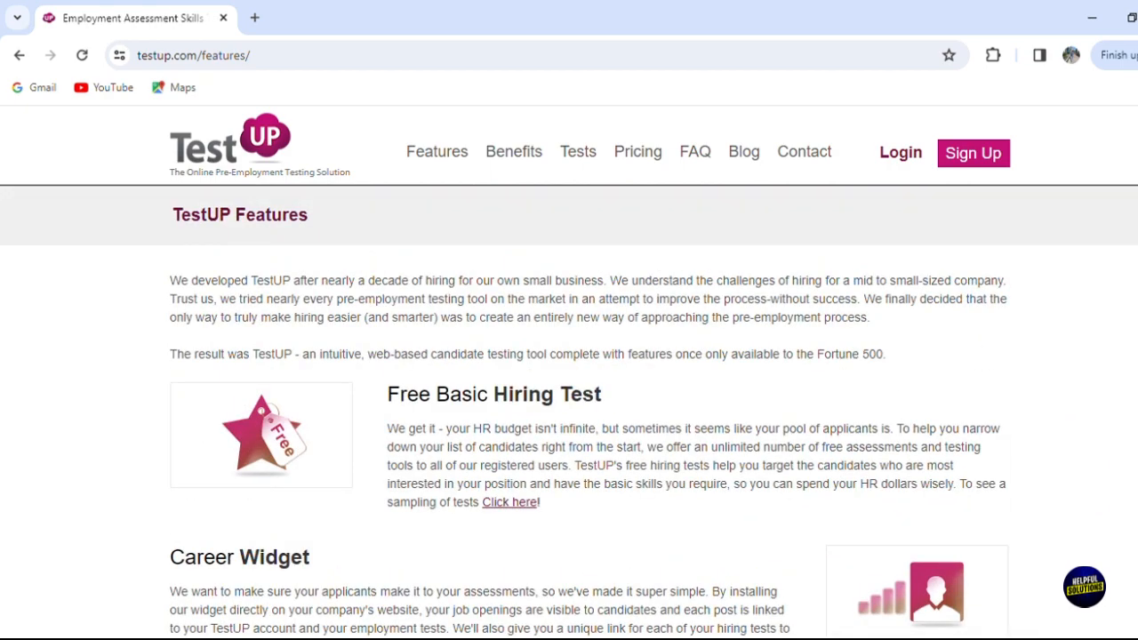
- Browse the Plans & Pricing tiers and then the FAQ page
{"action": "left_click", "coordinate": [638, 156]}
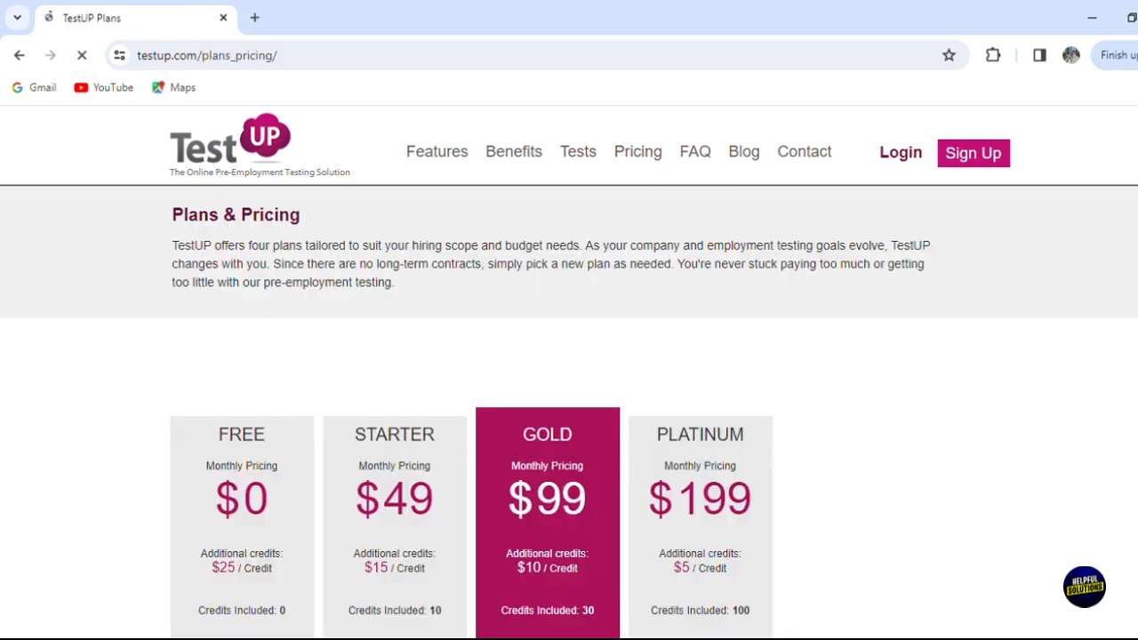
{"action": "scroll", "coordinate": [569, 400], "scroll_direction": "down", "scroll_amount": 2}
{"action": "scroll", "coordinate": [569, 400], "scroll_direction": "down", "scroll_amount": 2}
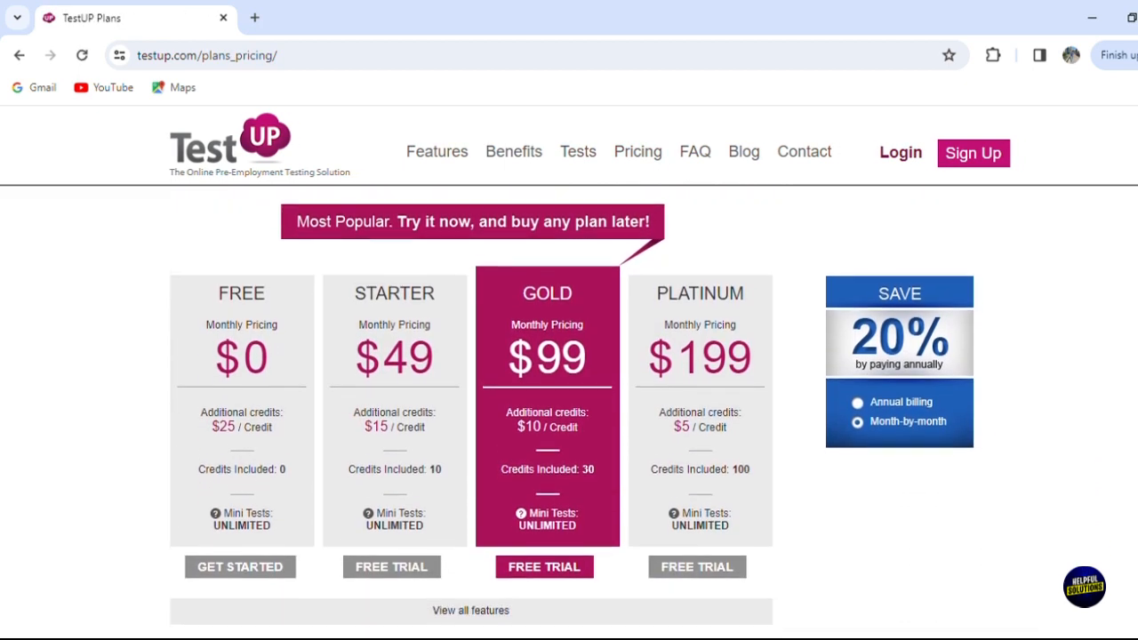
{"action": "scroll", "coordinate": [569, 400], "scroll_direction": "down", "scroll_amount": 2}
{"action": "scroll", "coordinate": [569, 401], "scroll_direction": "down", "scroll_amount": 2}
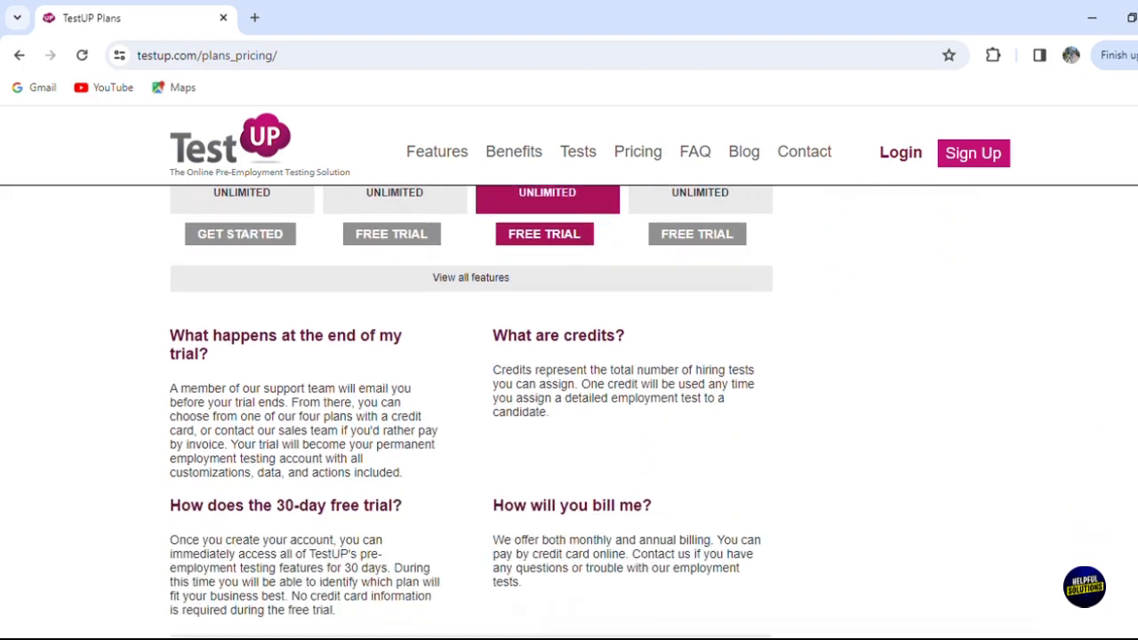
{"action": "scroll", "coordinate": [569, 400], "scroll_direction": "down", "scroll_amount": 1}
{"action": "scroll", "coordinate": [569, 400], "scroll_direction": "down", "scroll_amount": 3}
{"action": "scroll", "coordinate": [569, 400], "scroll_direction": "down", "scroll_amount": 3}
{"action": "scroll", "coordinate": [569, 400], "scroll_direction": "down", "scroll_amount": 3}
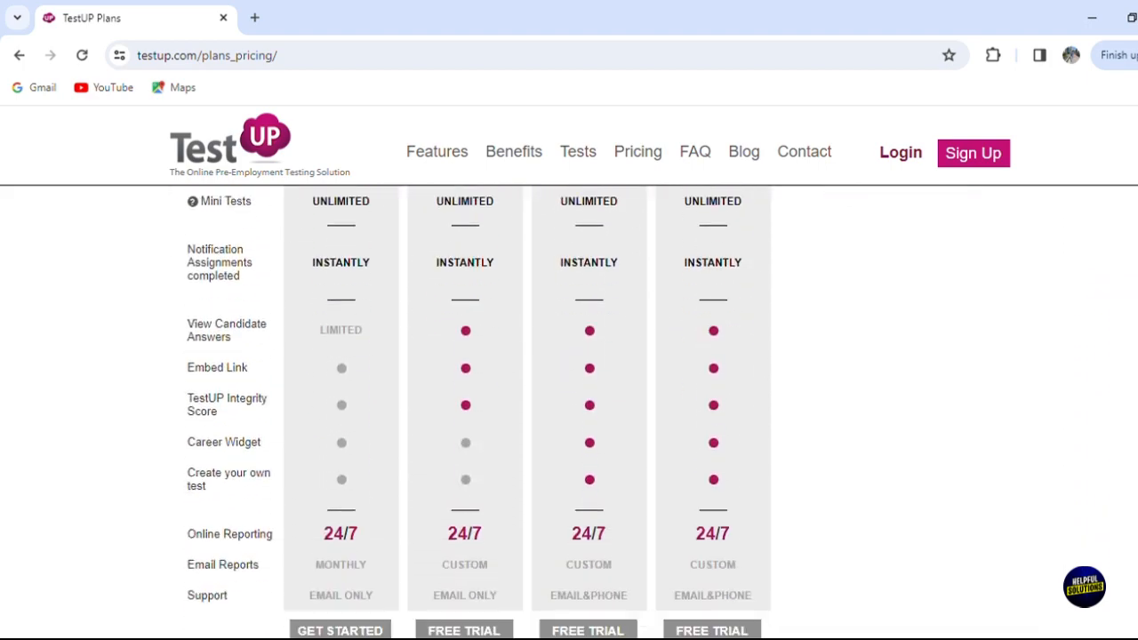
{"action": "scroll", "coordinate": [569, 400], "scroll_direction": "down", "scroll_amount": 2}
{"action": "scroll", "coordinate": [569, 400], "scroll_direction": "up", "scroll_amount": 5}
{"action": "scroll", "coordinate": [569, 400], "scroll_direction": "up", "scroll_amount": 5}
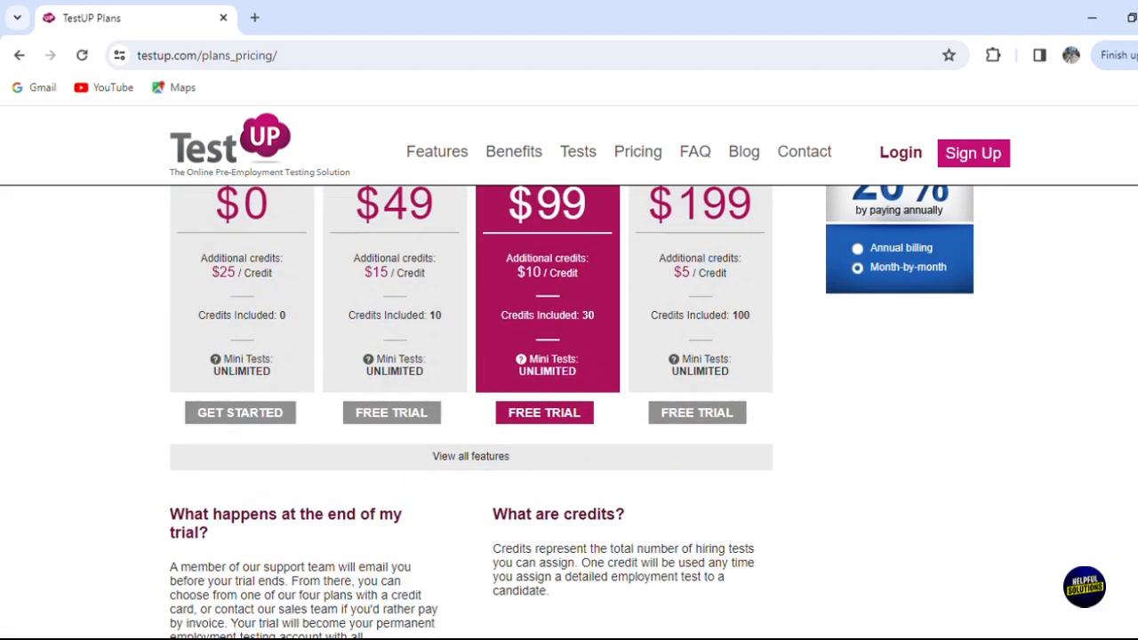
{"action": "scroll", "coordinate": [569, 400], "scroll_direction": "up", "scroll_amount": 4}
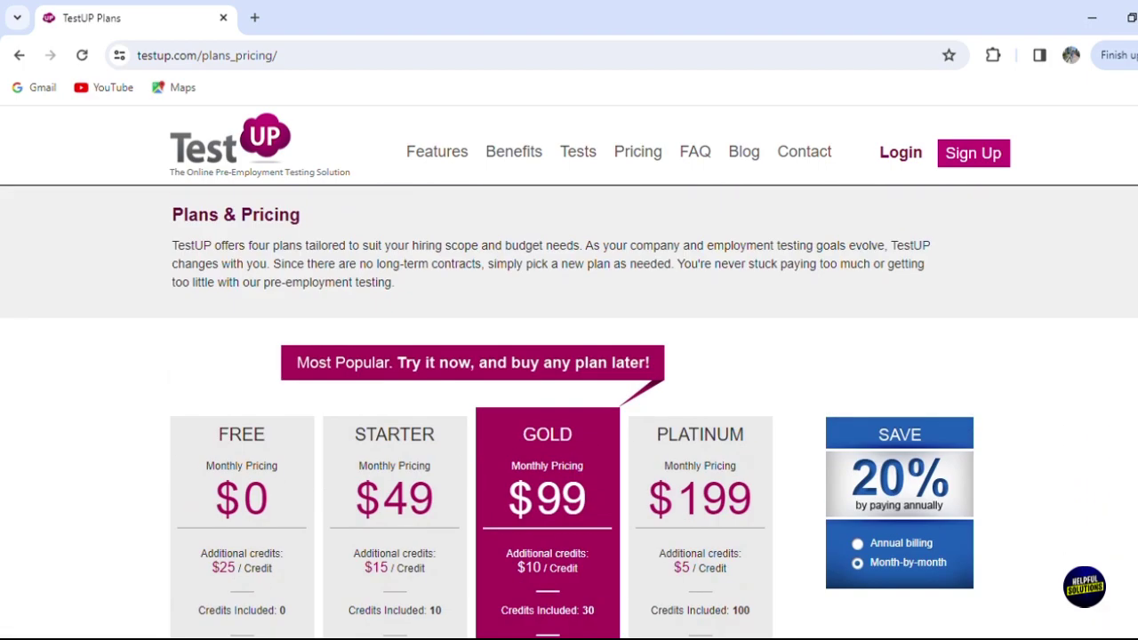
{"action": "left_click", "coordinate": [694, 152]}
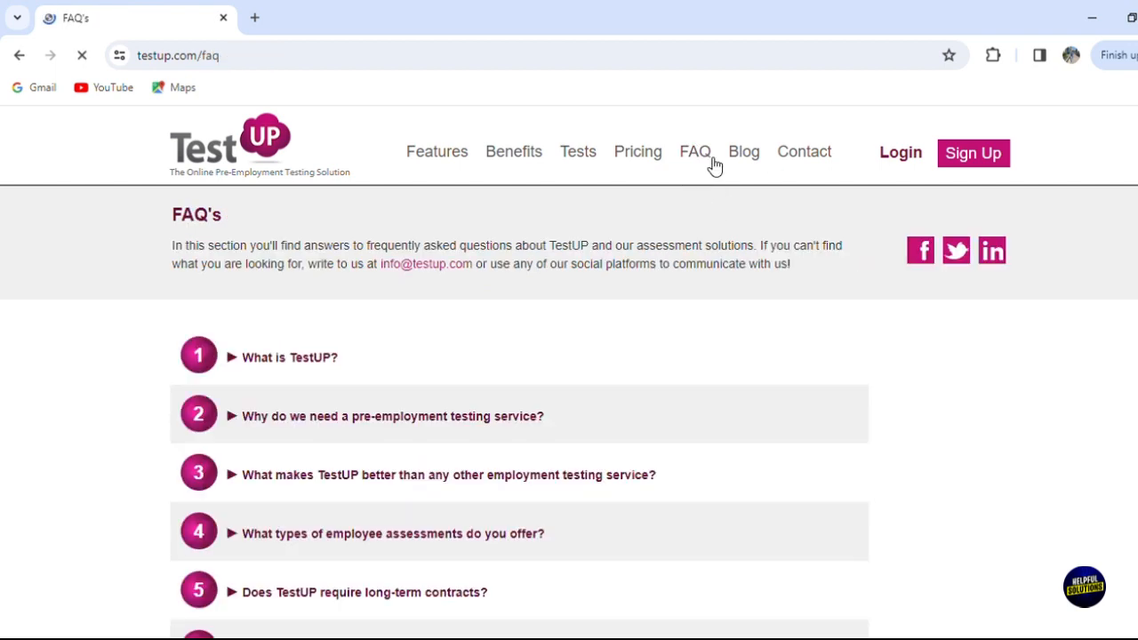
{"action": "scroll", "coordinate": [569, 401], "scroll_direction": "down", "scroll_amount": 3}
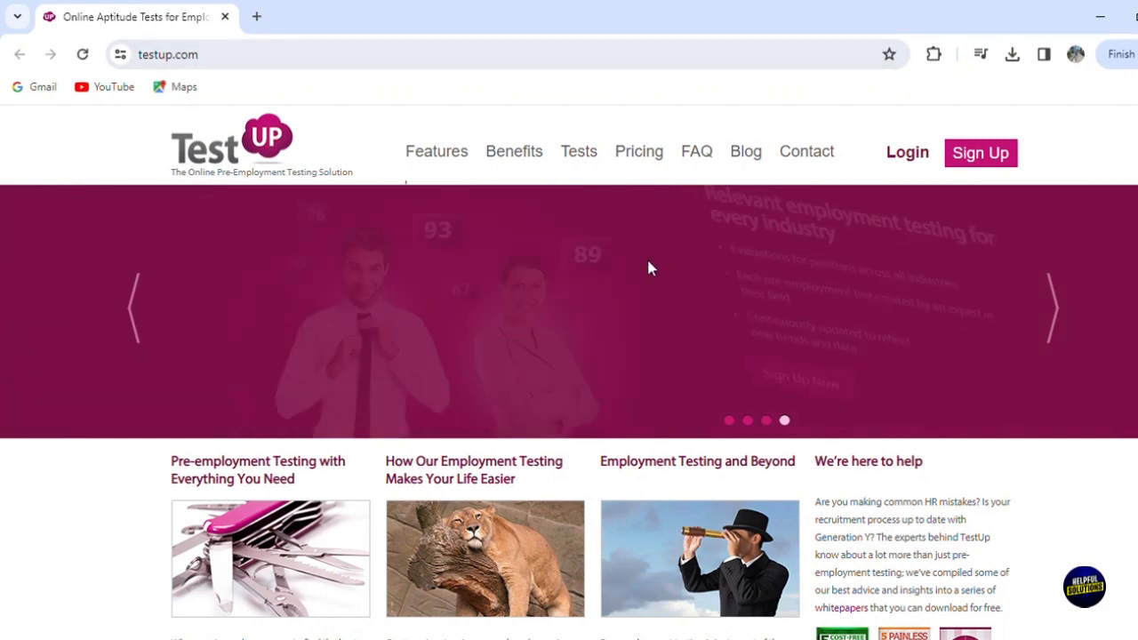
- Bring up the Sign Up Now dialog offering Company or Candidate registration
{"action": "left_click", "coordinate": [981, 156]}
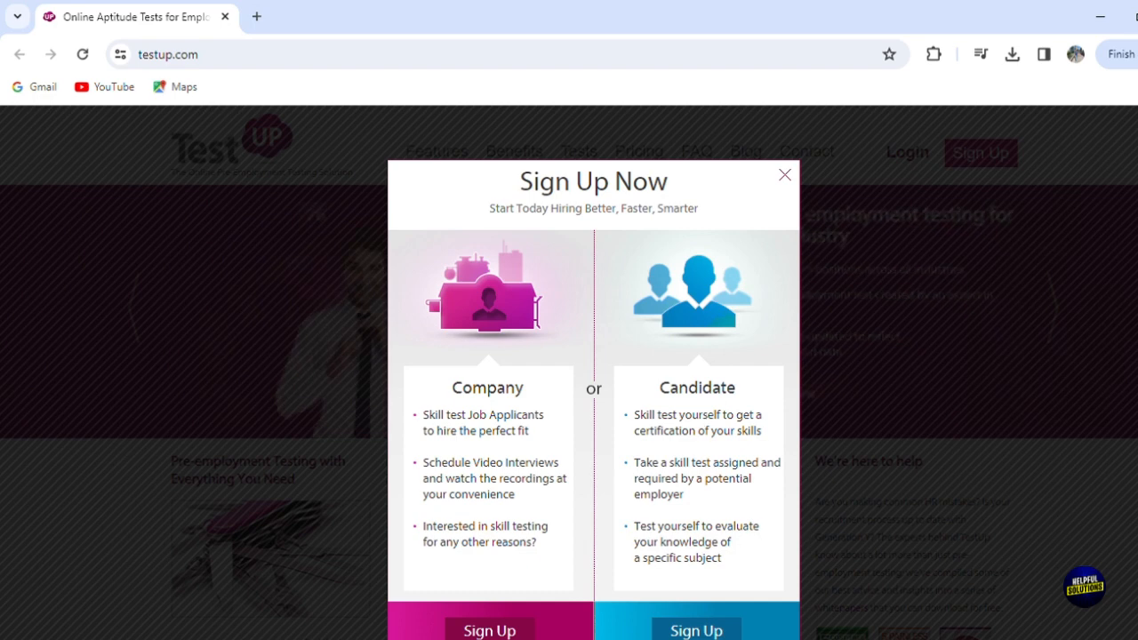
- Register as a Candidate and reach the candidate.testup.com dashboard
{"action": "left_click", "coordinate": [683, 628]}
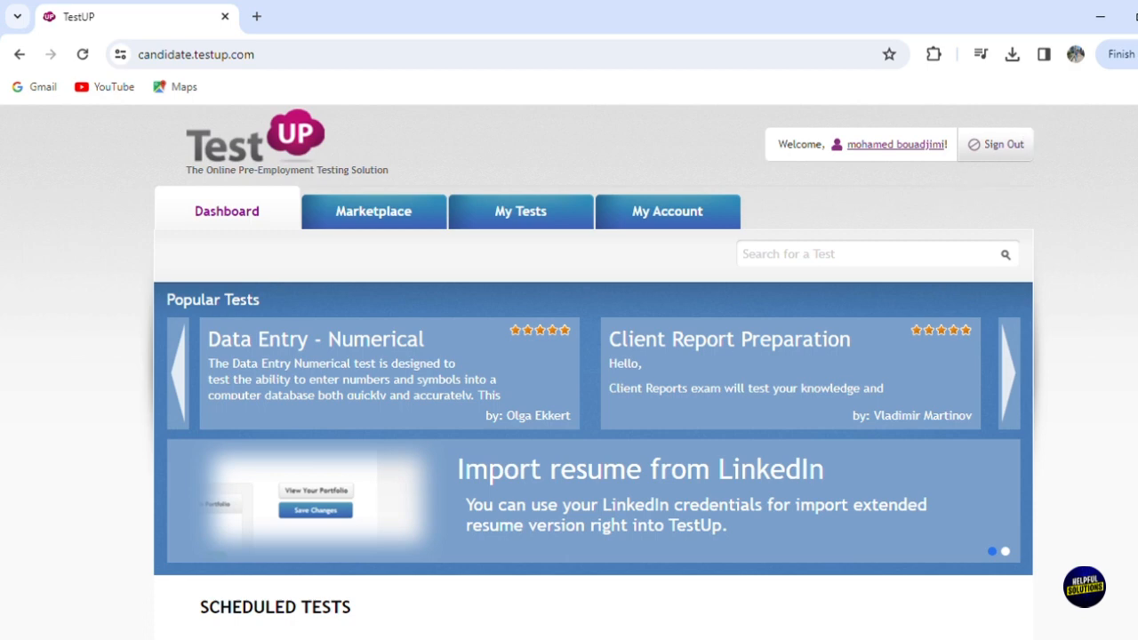
{"action": "scroll", "coordinate": [587, 400], "scroll_direction": "down", "scroll_amount": 2}
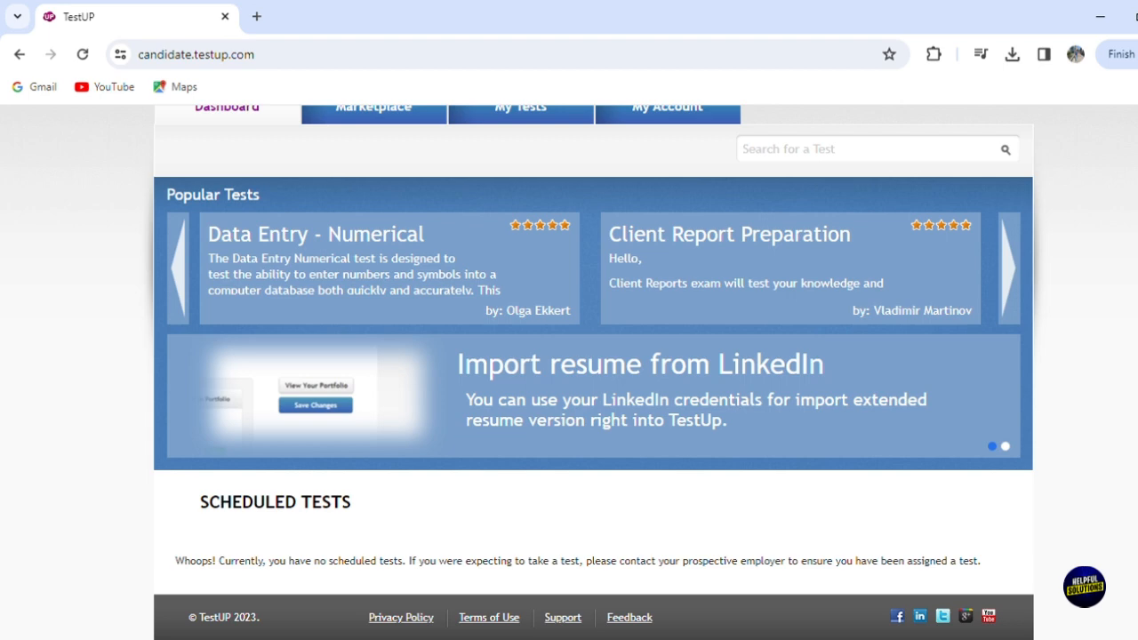
{"action": "scroll", "coordinate": [569, 356], "scroll_direction": "up", "scroll_amount": 3}
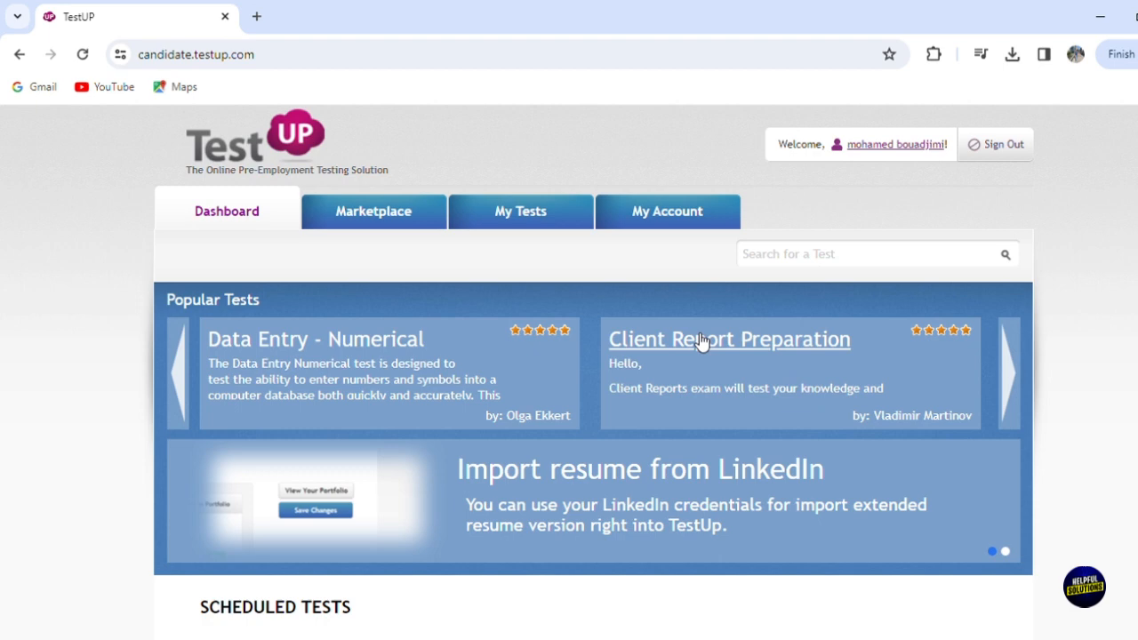
{"action": "left_click", "coordinate": [1014, 372]}
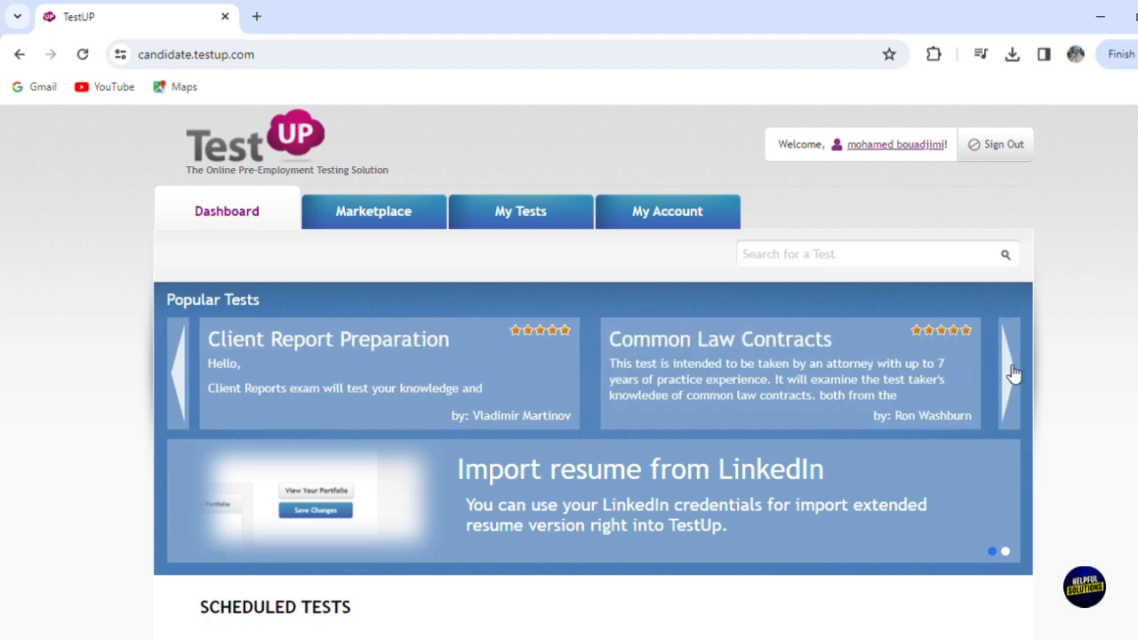
{"action": "left_click", "coordinate": [1015, 372]}
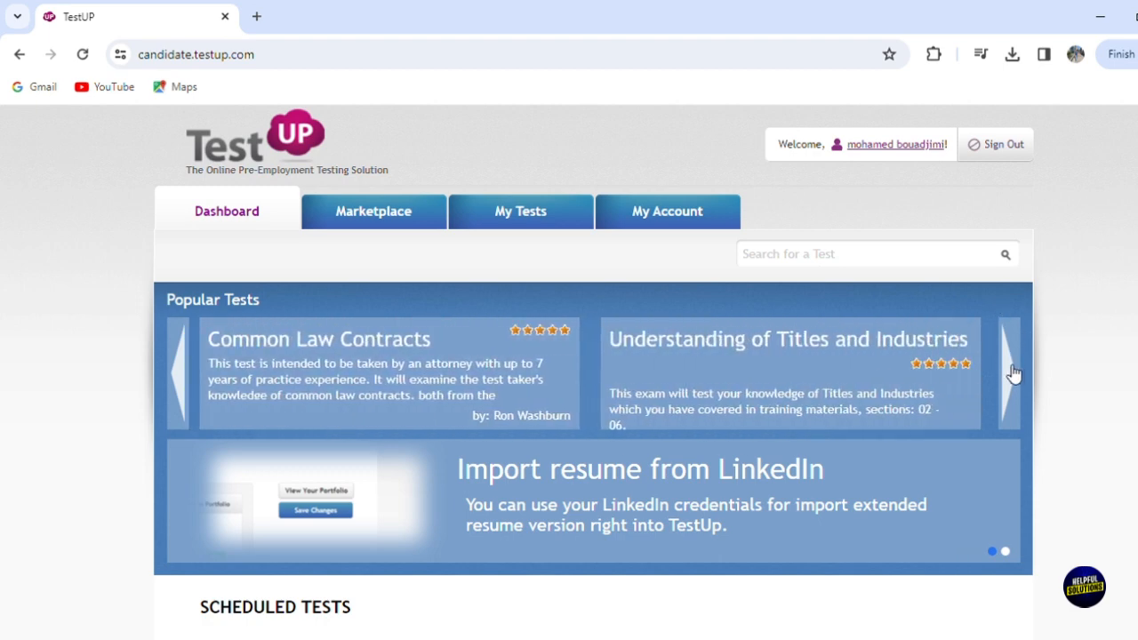
{"action": "left_click", "coordinate": [1014, 372]}
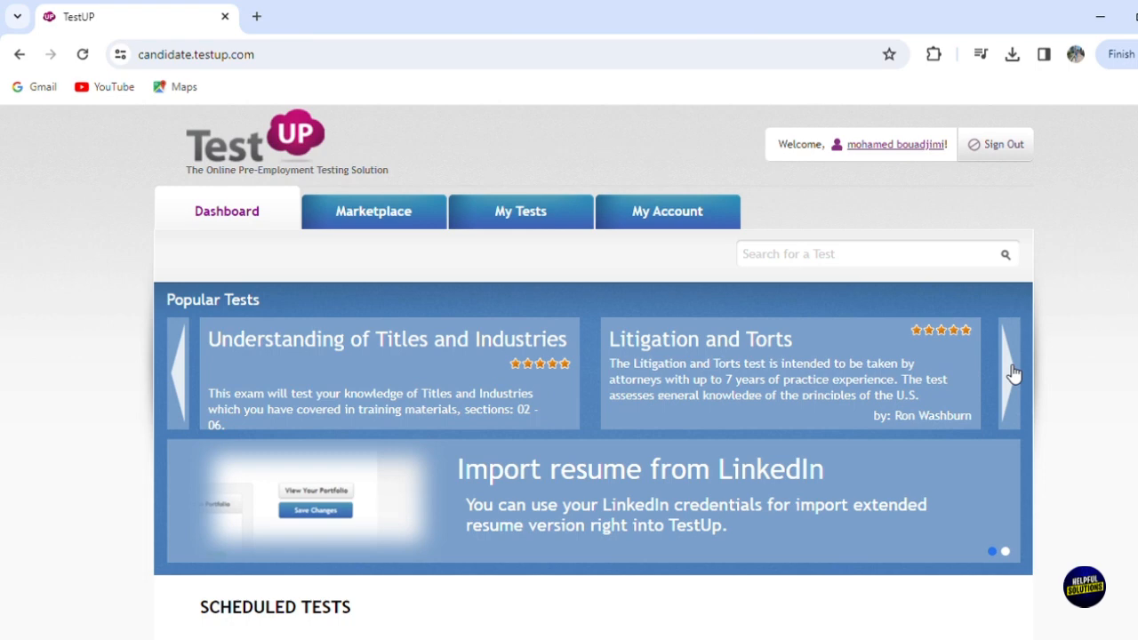
{"action": "left_click", "coordinate": [1014, 372]}
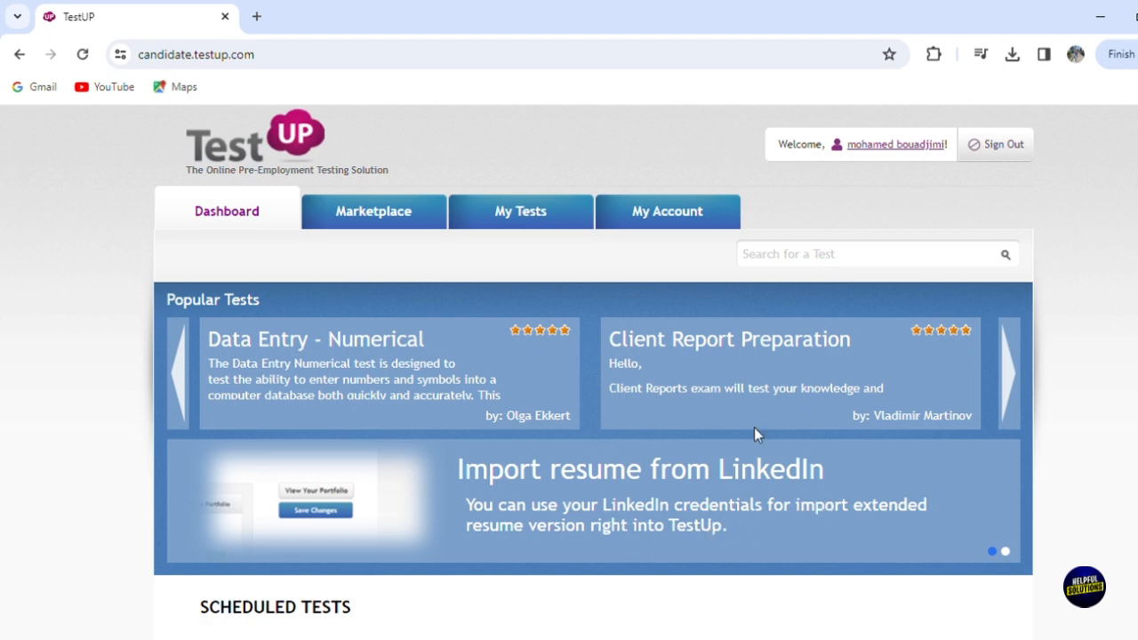
{"action": "left_click", "coordinate": [511, 477]}
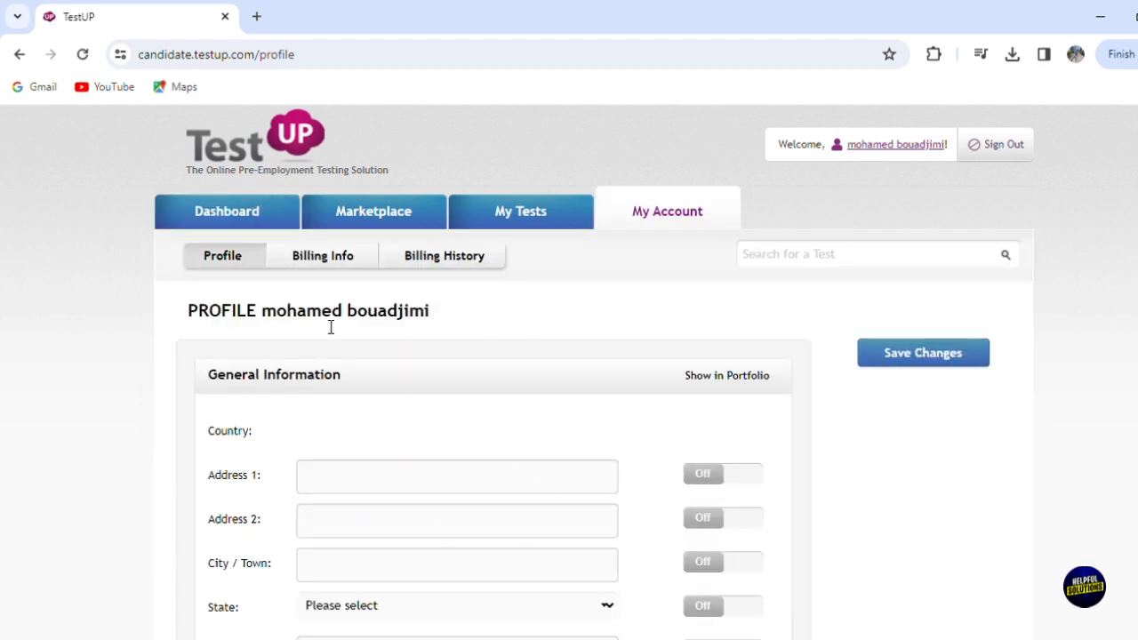
{"action": "left_click", "coordinate": [230, 215]}
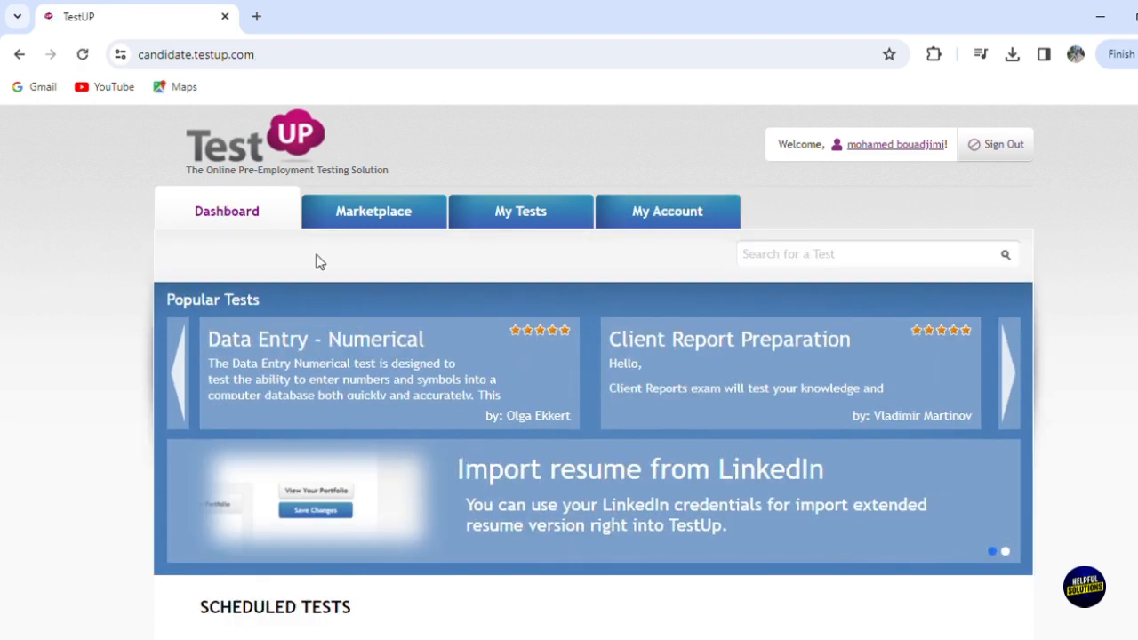
- View the Data Entry - Numerical test details, then go to the full test library
{"action": "left_click", "coordinate": [362, 342]}
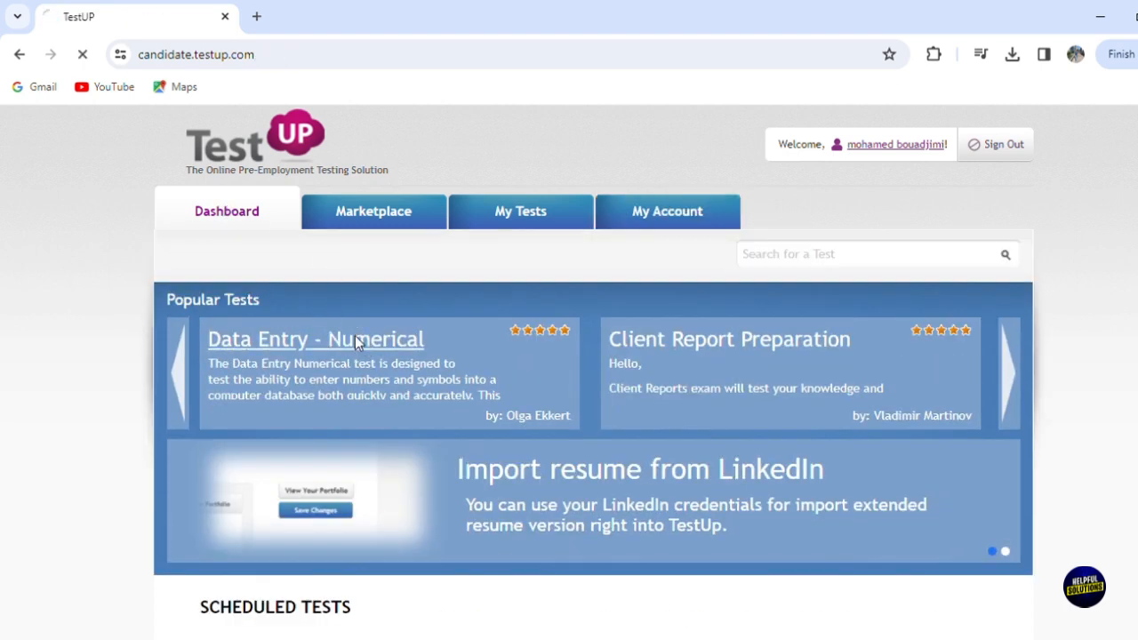
{"action": "scroll", "coordinate": [362, 343], "scroll_direction": "down", "scroll_amount": 2}
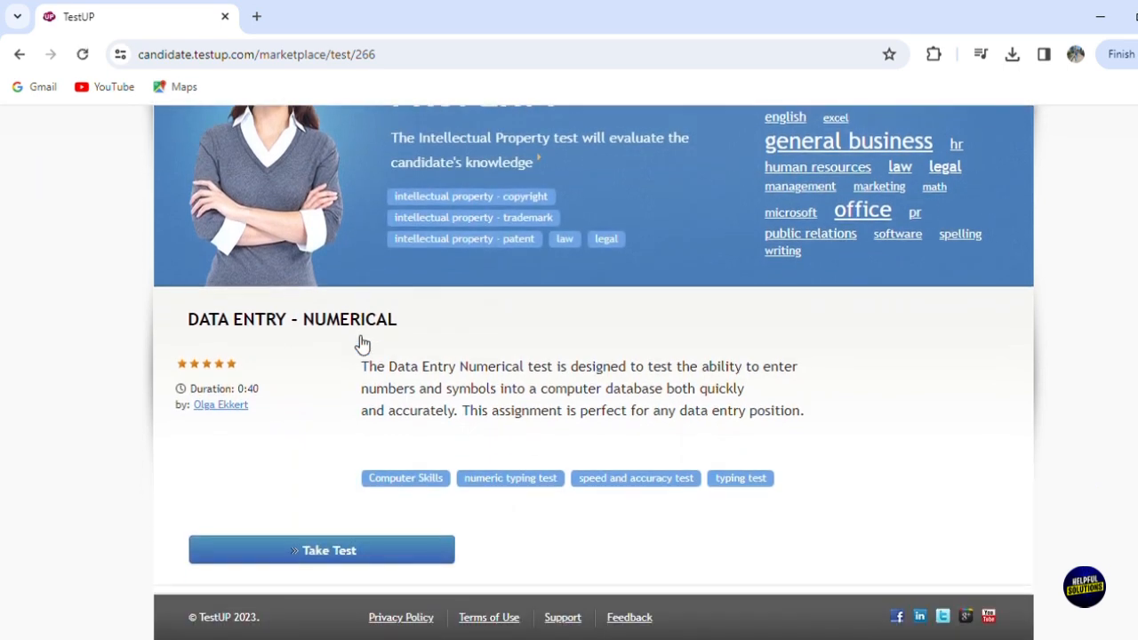
{"action": "scroll", "coordinate": [1125, 525], "scroll_direction": "up", "scroll_amount": 4}
{"action": "scroll", "coordinate": [569, 355], "scroll_direction": "up", "scroll_amount": 1}
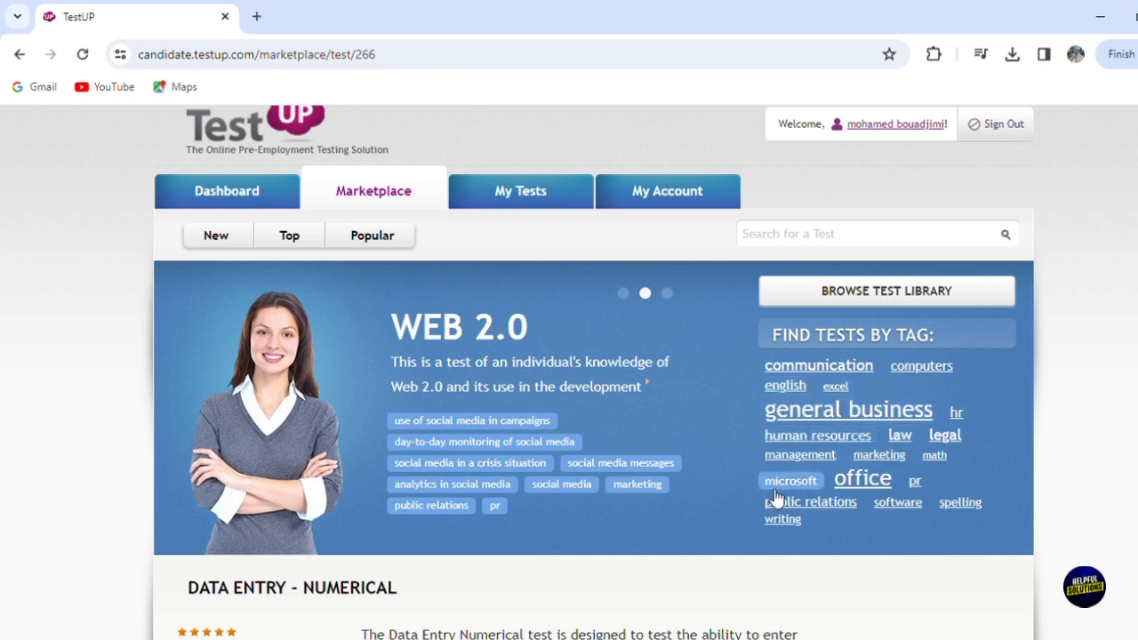
{"action": "left_click", "coordinate": [886, 300]}
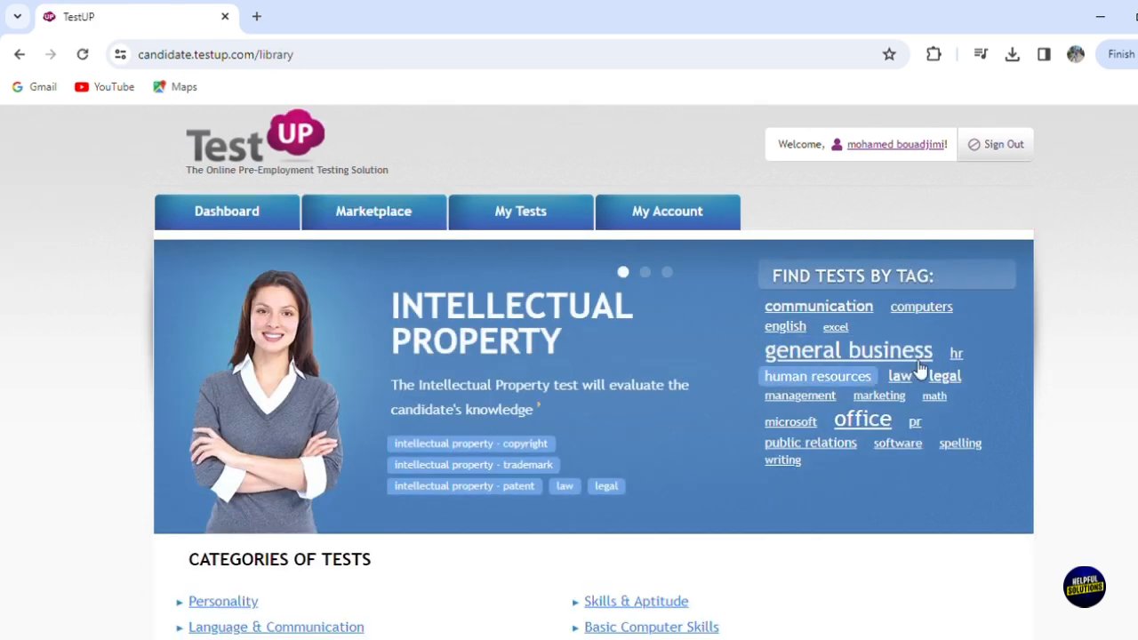
{"action": "scroll", "coordinate": [569, 400], "scroll_direction": "down", "scroll_amount": 3}
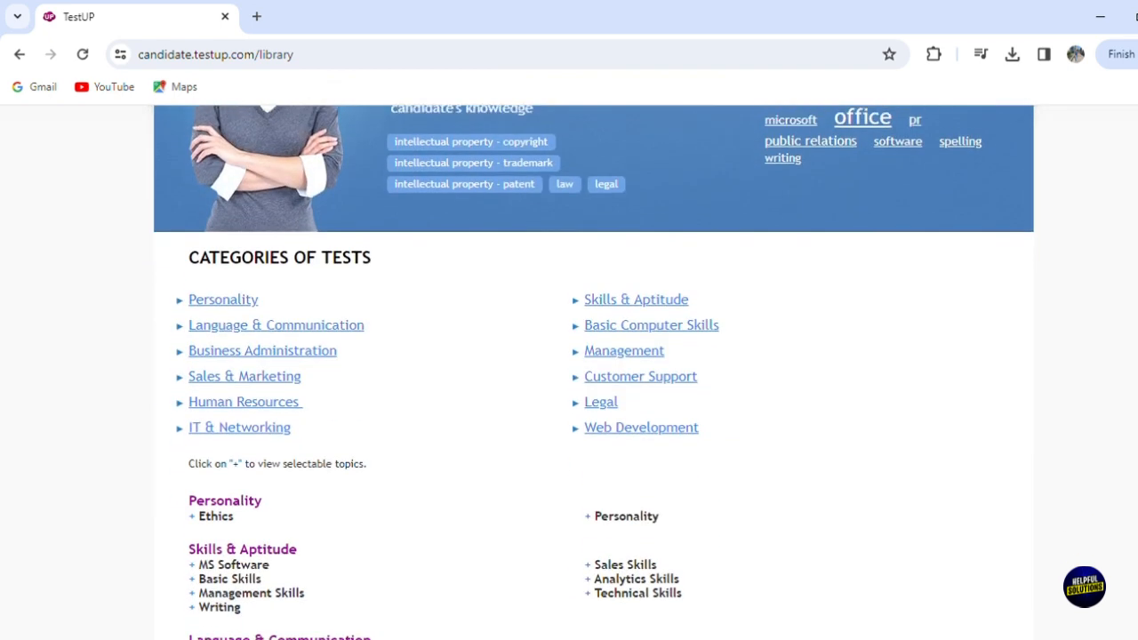
{"action": "scroll", "coordinate": [569, 400], "scroll_direction": "down", "scroll_amount": 1}
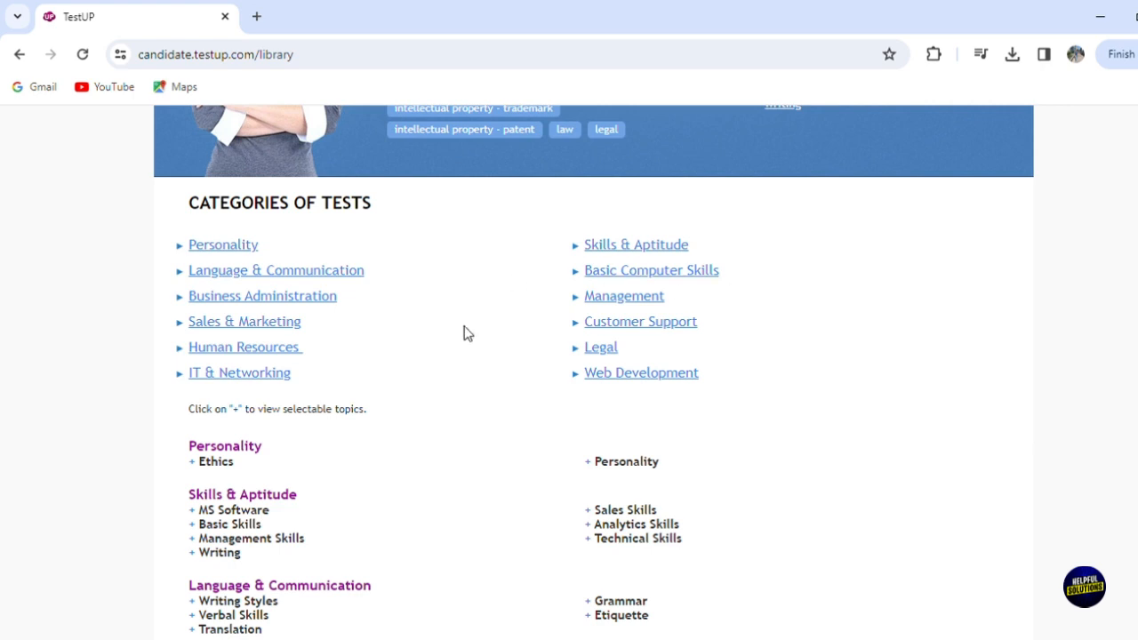
{"action": "scroll", "coordinate": [569, 356], "scroll_direction": "down", "scroll_amount": 3}
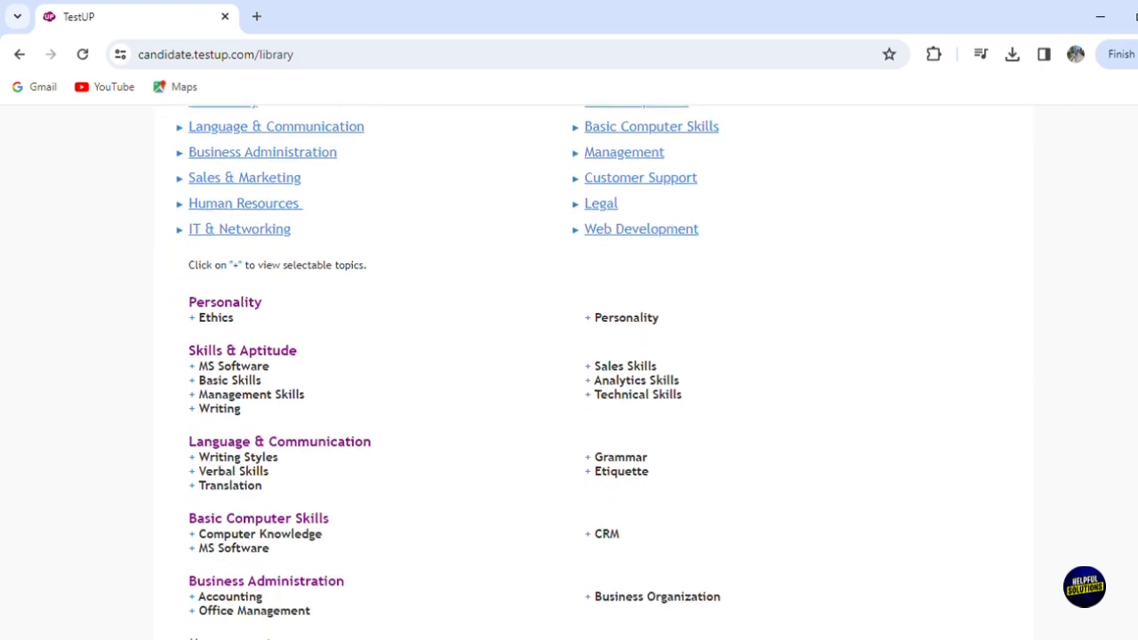
{"action": "scroll", "coordinate": [569, 356], "scroll_direction": "down", "scroll_amount": 2}
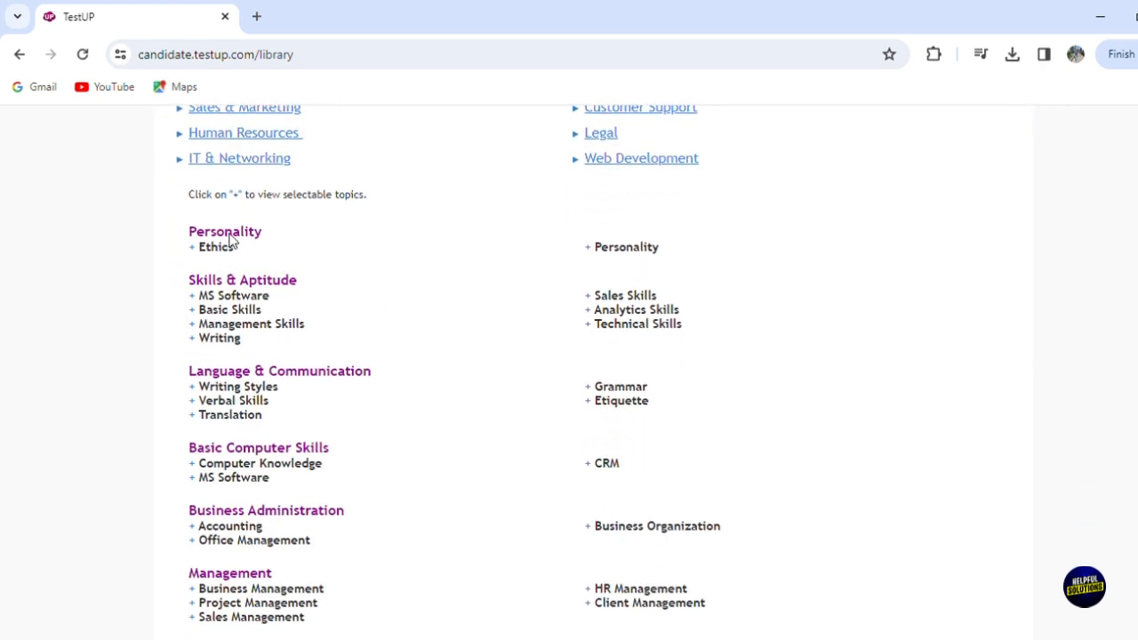
- Expand the Ethics and MS Software topics to list their tests
{"action": "left_click", "coordinate": [192, 247]}
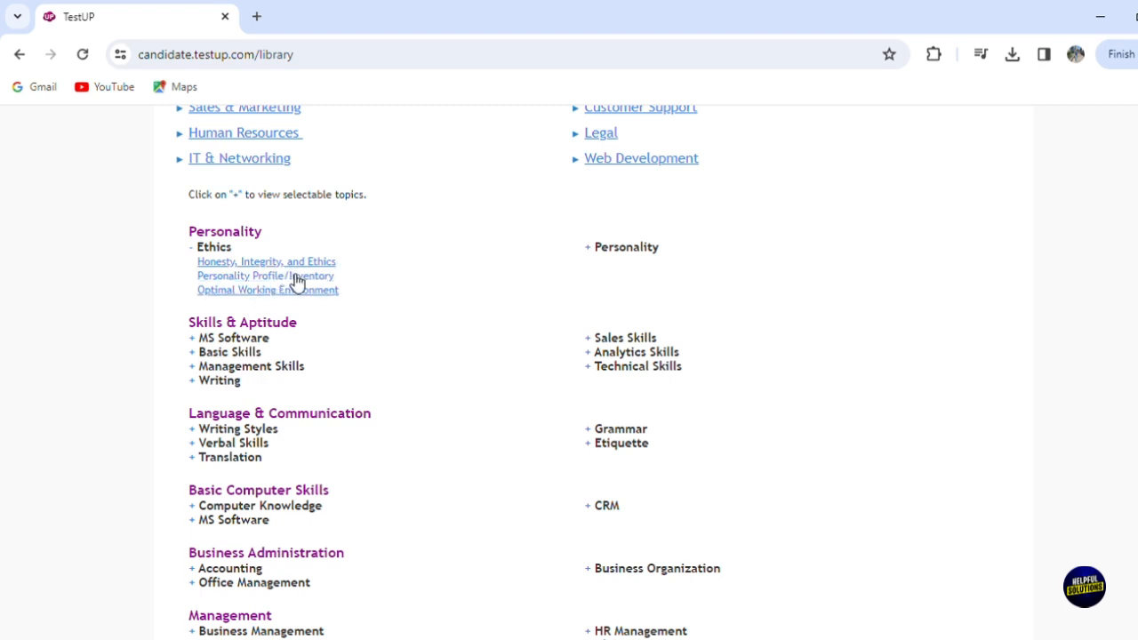
{"action": "left_click", "coordinate": [192, 338]}
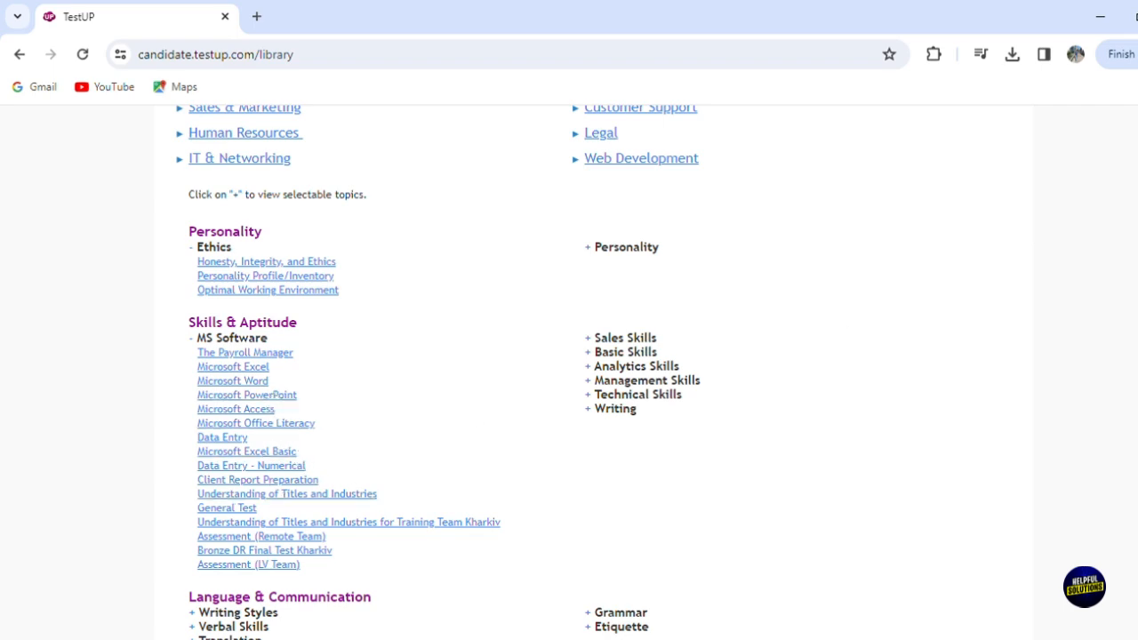
{"action": "scroll", "coordinate": [569, 356], "scroll_direction": "down", "scroll_amount": 5}
{"action": "scroll", "coordinate": [569, 355], "scroll_direction": "down", "scroll_amount": 3}
{"action": "scroll", "coordinate": [569, 356], "scroll_direction": "down", "scroll_amount": 5}
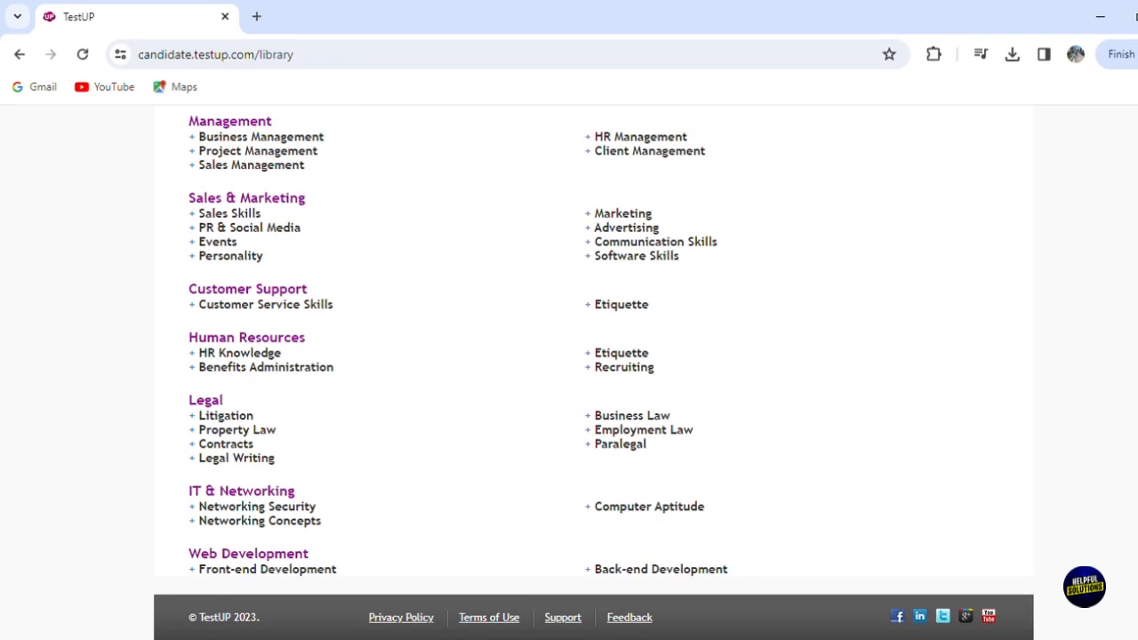
{"action": "scroll", "coordinate": [569, 355], "scroll_direction": "up", "scroll_amount": 5}
{"action": "scroll", "coordinate": [569, 356], "scroll_direction": "up", "scroll_amount": 5}
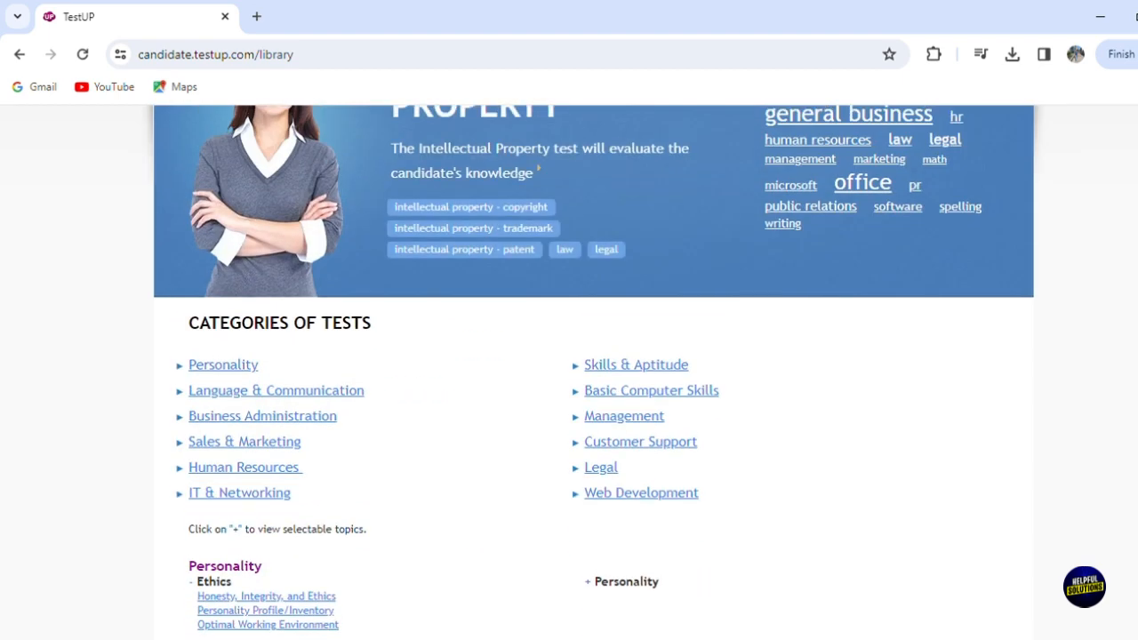
{"action": "scroll", "coordinate": [569, 356], "scroll_direction": "up", "scroll_amount": 3}
{"action": "scroll", "coordinate": [569, 355], "scroll_direction": "up", "scroll_amount": 2}
{"action": "scroll", "coordinate": [569, 355], "scroll_direction": "up", "scroll_amount": 2}
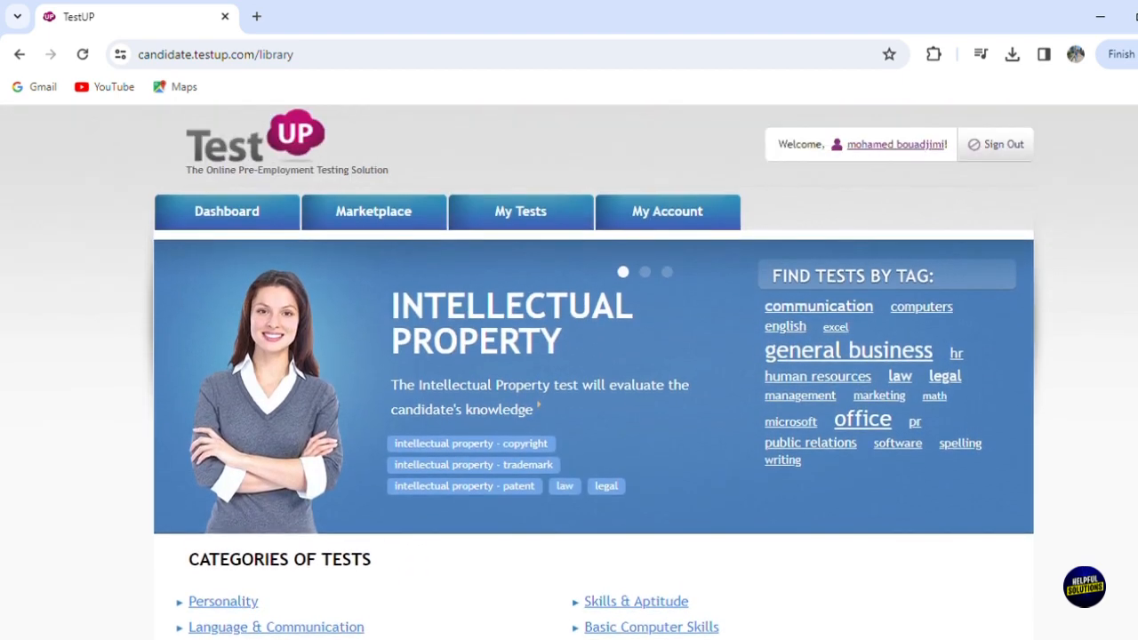
{"action": "left_click", "coordinate": [378, 214]}
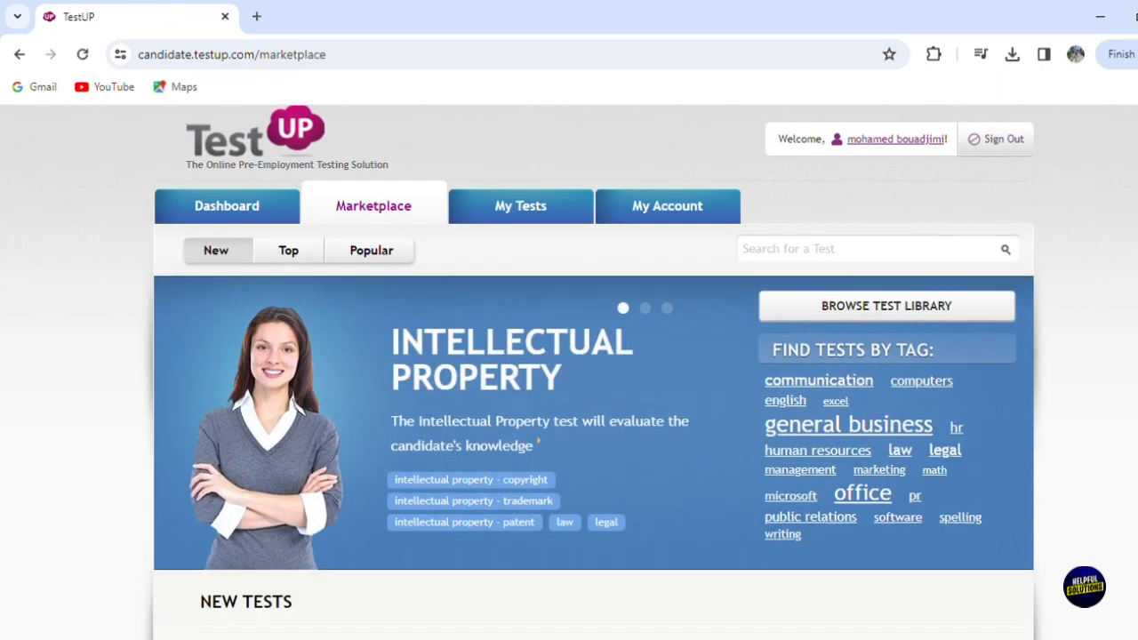
{"action": "scroll", "coordinate": [569, 355], "scroll_direction": "down", "scroll_amount": 3}
{"action": "scroll", "coordinate": [569, 355], "scroll_direction": "down", "scroll_amount": 2}
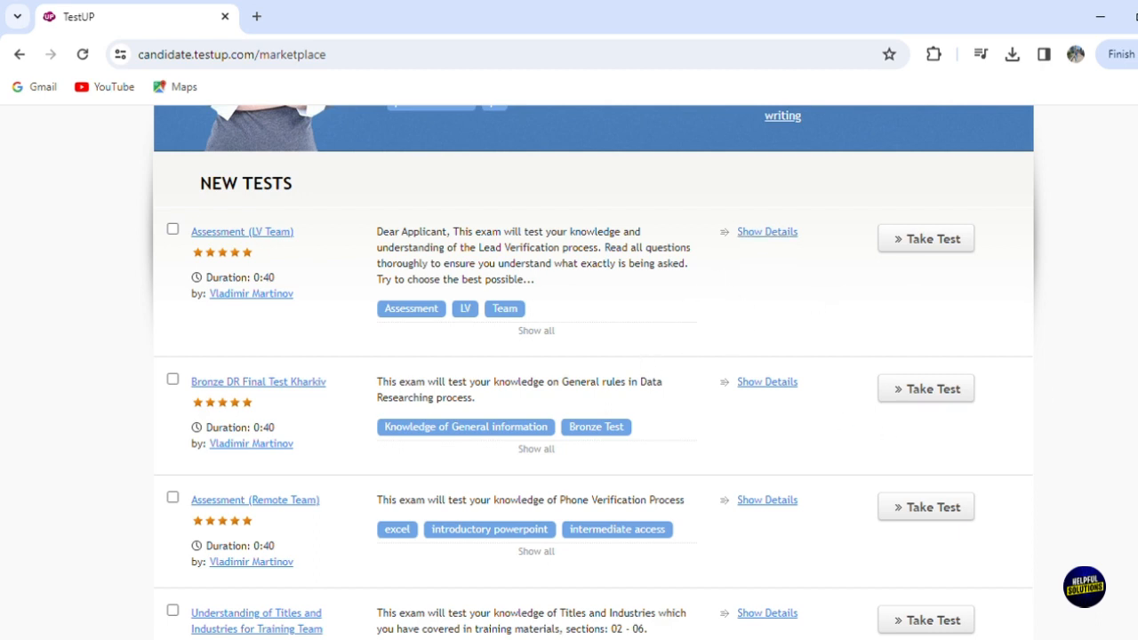
{"action": "scroll", "coordinate": [569, 355], "scroll_direction": "down", "scroll_amount": 4}
{"action": "scroll", "coordinate": [569, 356], "scroll_direction": "down", "scroll_amount": 1}
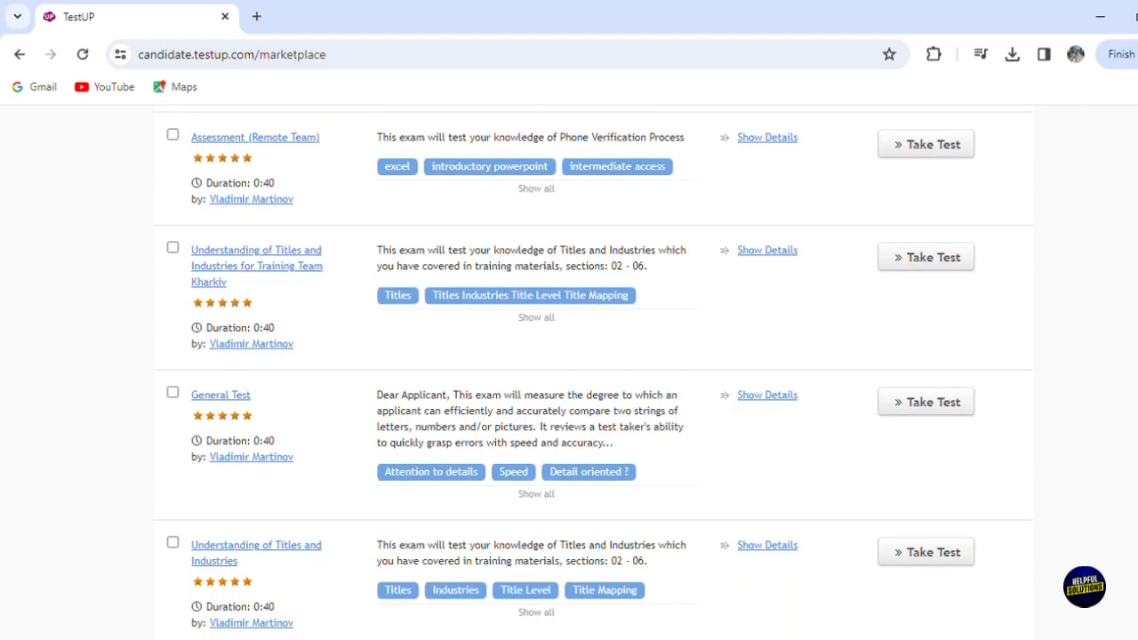
{"action": "scroll", "coordinate": [569, 355], "scroll_direction": "down", "scroll_amount": 5}
{"action": "scroll", "coordinate": [569, 356], "scroll_direction": "down", "scroll_amount": 4}
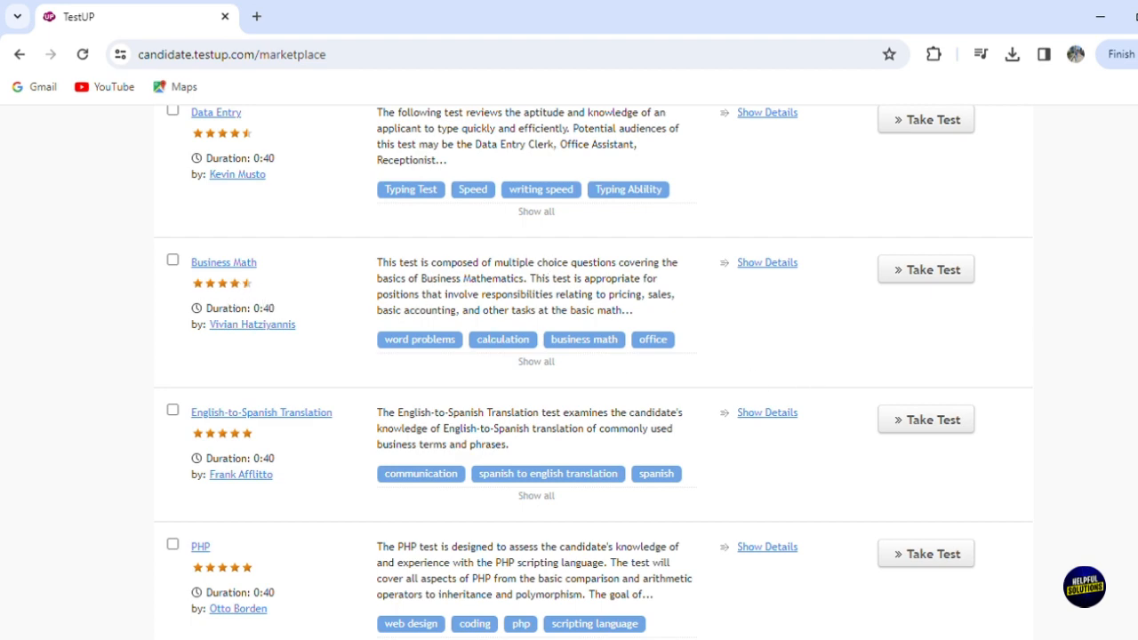
{"action": "scroll", "coordinate": [569, 356], "scroll_direction": "up", "scroll_amount": 3}
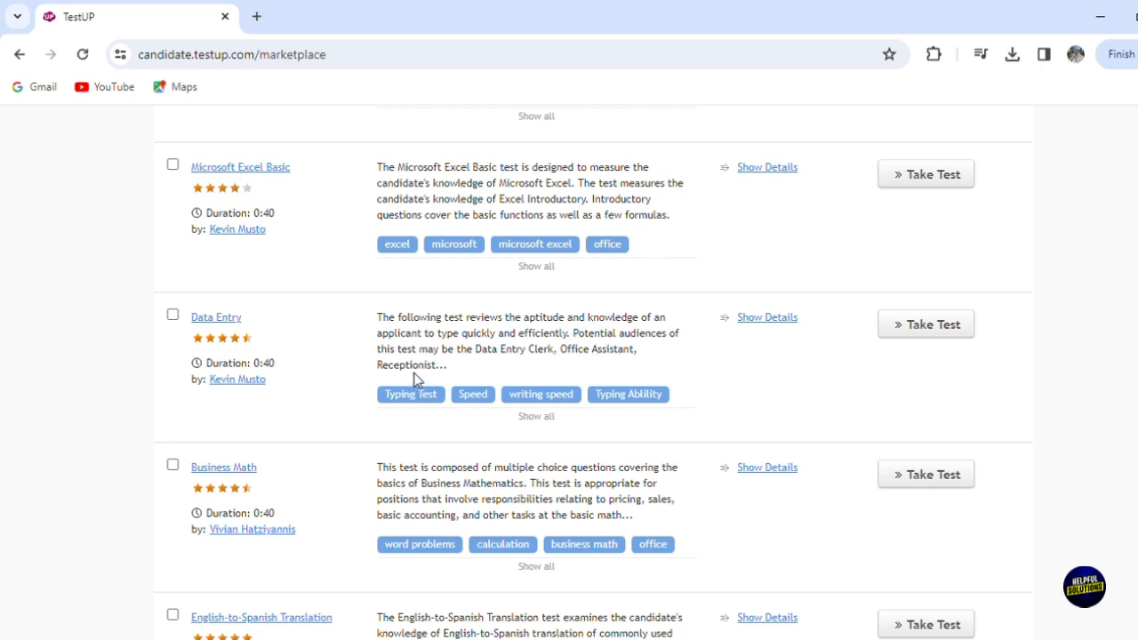
- Show the Data Entry test details and choose Take Test, hitting the credit card notice
{"action": "left_click", "coordinate": [761, 322]}
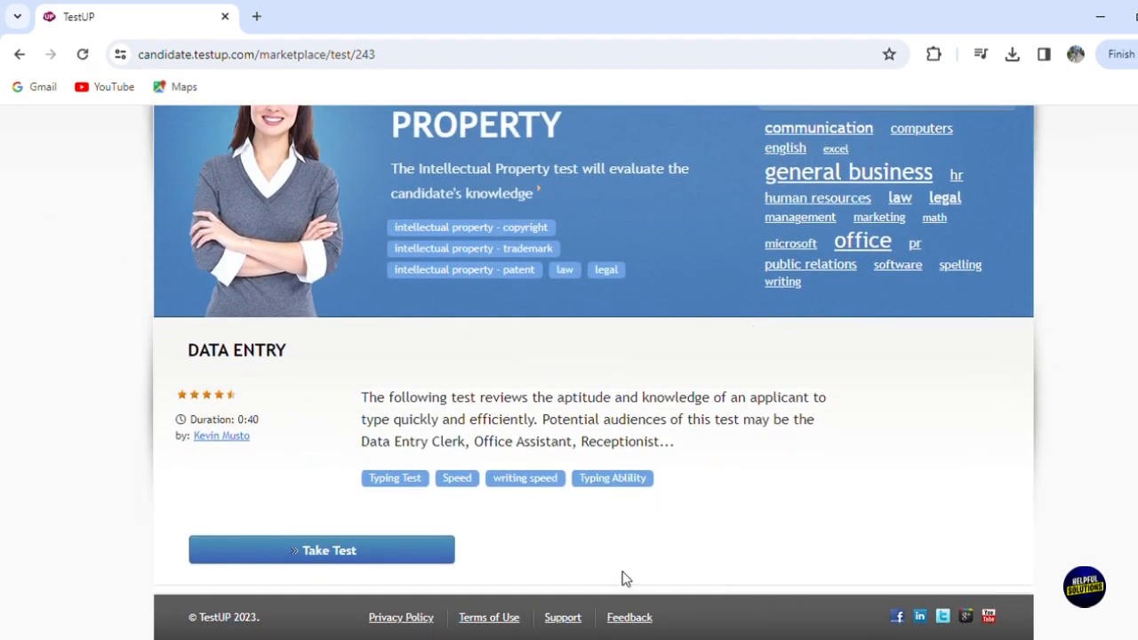
{"action": "left_click", "coordinate": [364, 549]}
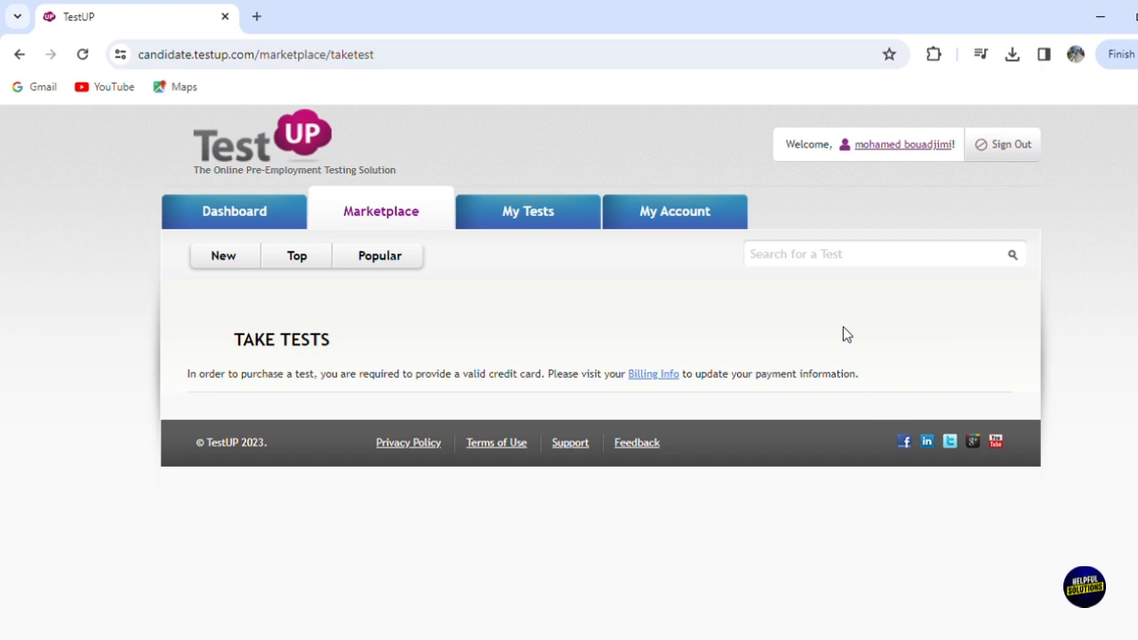
- Go to the billing information form, then view the empty Billing History
{"action": "left_click", "coordinate": [649, 374]}
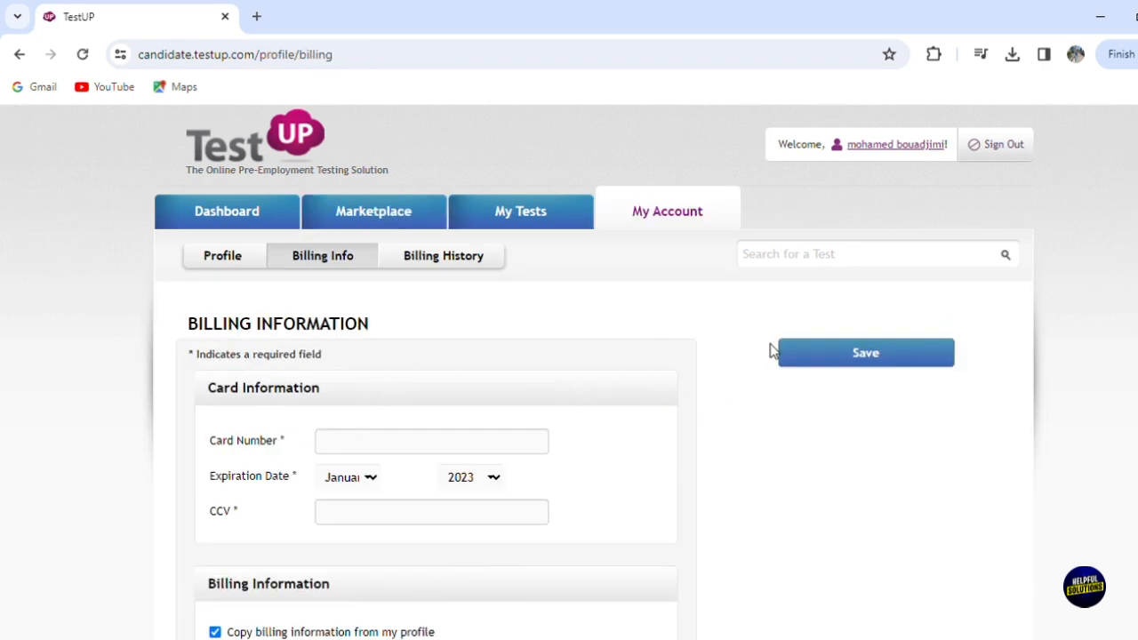
{"action": "scroll", "coordinate": [569, 400], "scroll_direction": "down", "scroll_amount": 2}
{"action": "scroll", "coordinate": [569, 400], "scroll_direction": "down", "scroll_amount": 1}
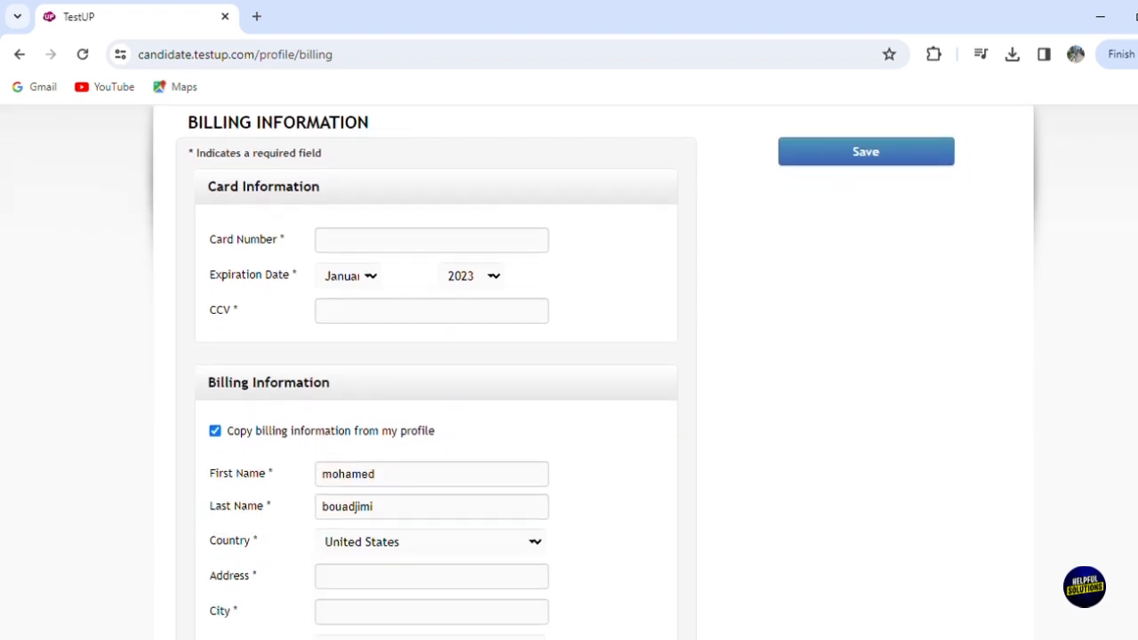
{"action": "scroll", "coordinate": [569, 401], "scroll_direction": "down", "scroll_amount": 2}
{"action": "scroll", "coordinate": [569, 401], "scroll_direction": "down", "scroll_amount": 1}
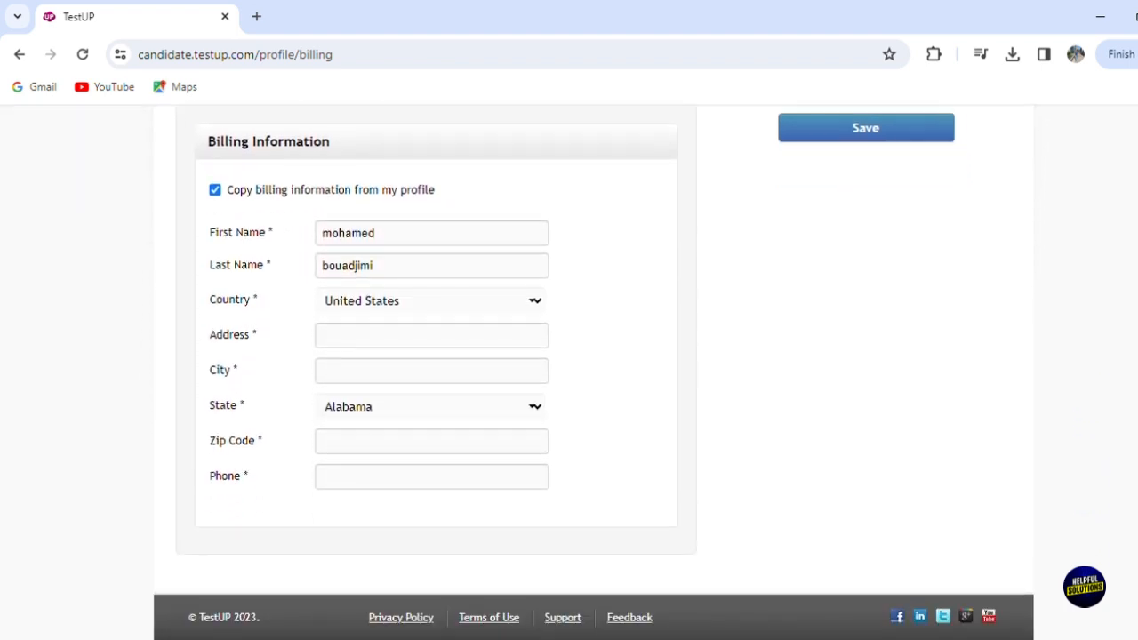
{"action": "scroll", "coordinate": [569, 355], "scroll_direction": "up", "scroll_amount": 2}
{"action": "scroll", "coordinate": [569, 356], "scroll_direction": "up", "scroll_amount": 3}
{"action": "scroll", "coordinate": [569, 355], "scroll_direction": "up", "scroll_amount": 1}
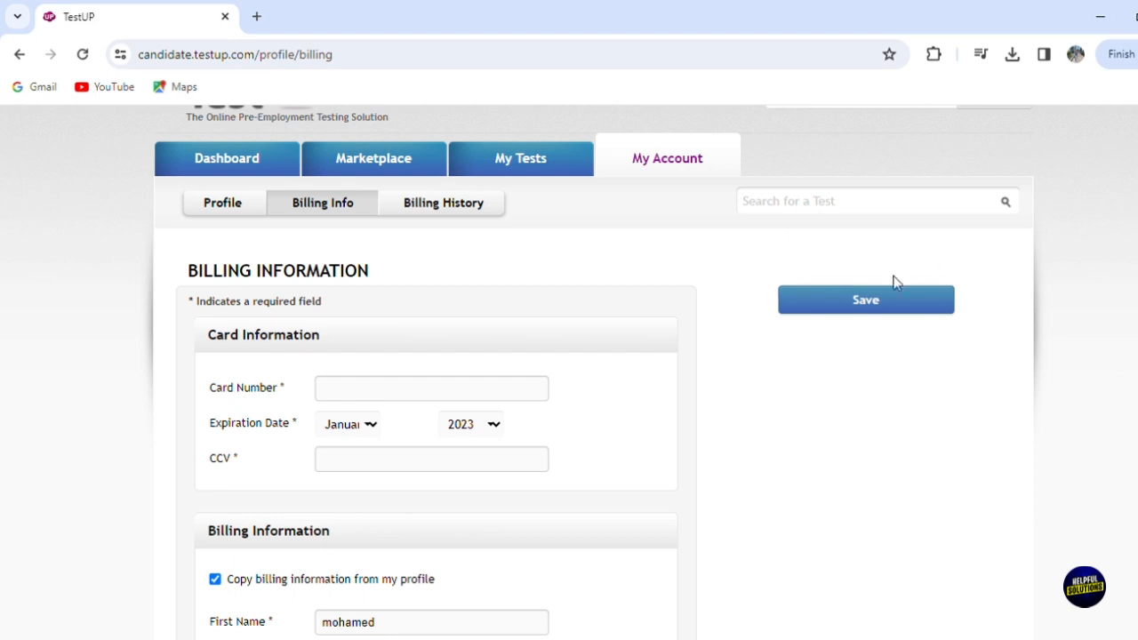
{"action": "left_click", "coordinate": [866, 300]}
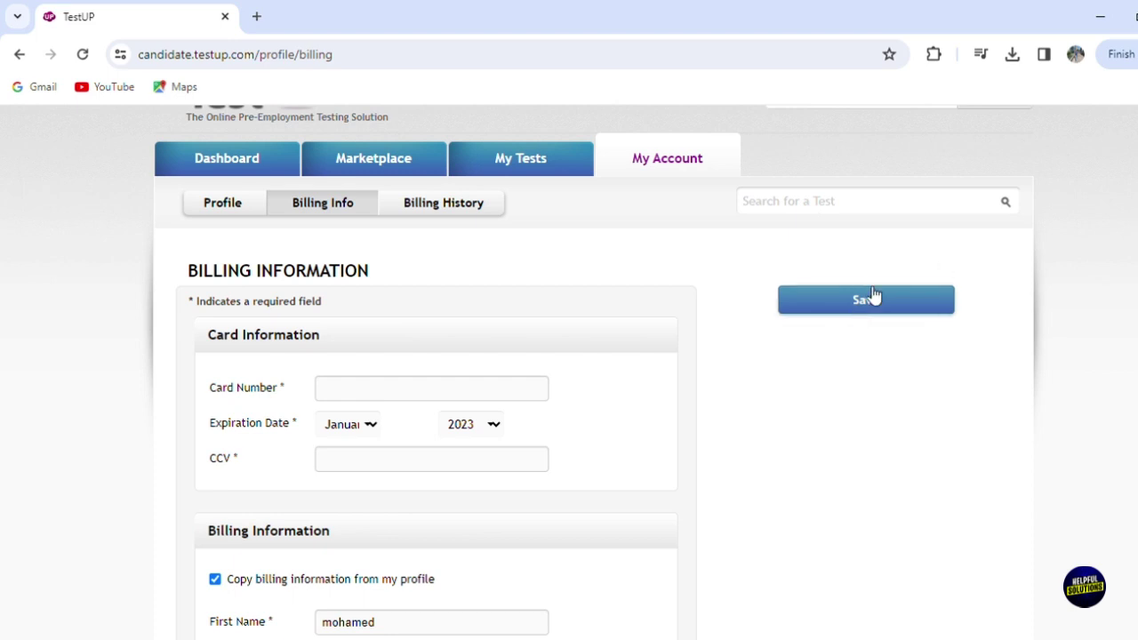
{"action": "left_click", "coordinate": [436, 212]}
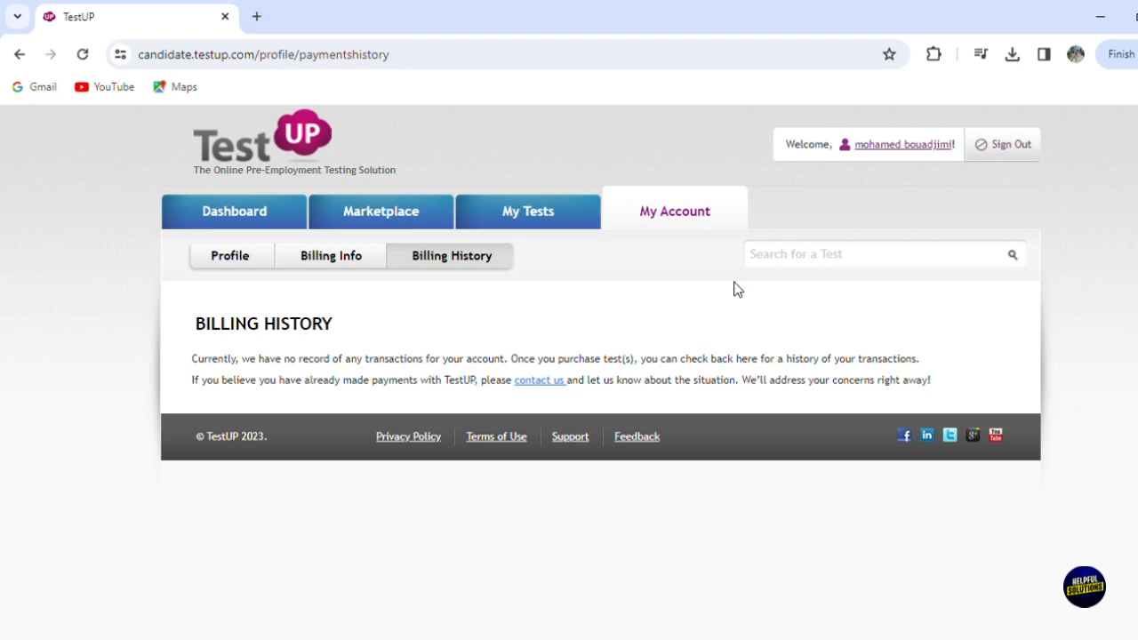
- Visit the Marketplace, the empty My Tests page, and return to the dashboard
{"action": "left_click", "coordinate": [388, 213]}
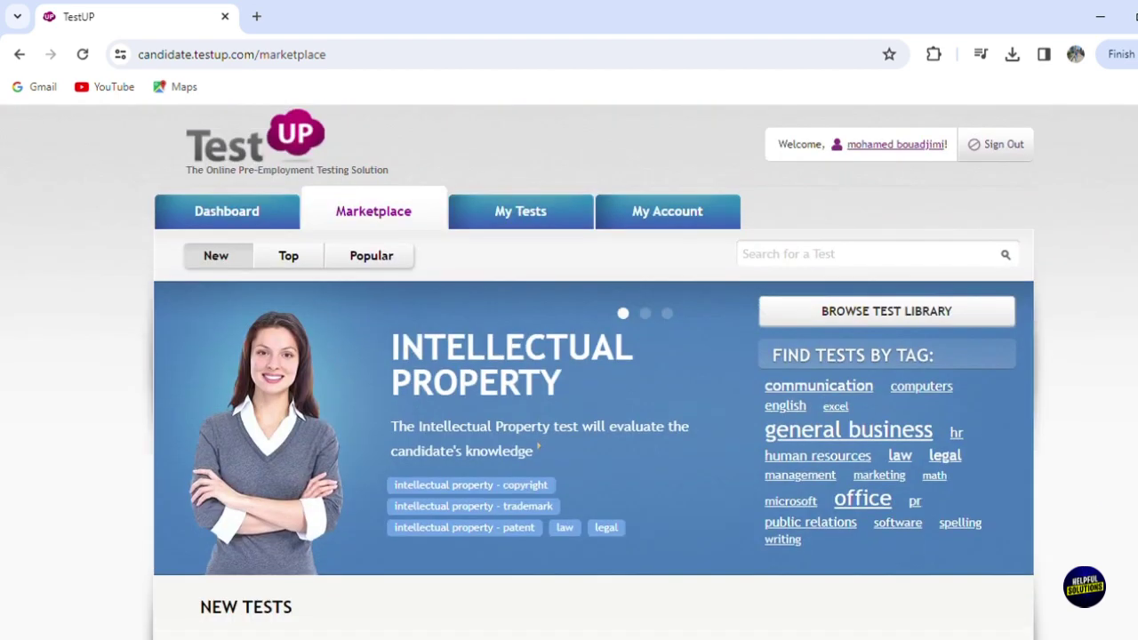
{"action": "left_click", "coordinate": [521, 210]}
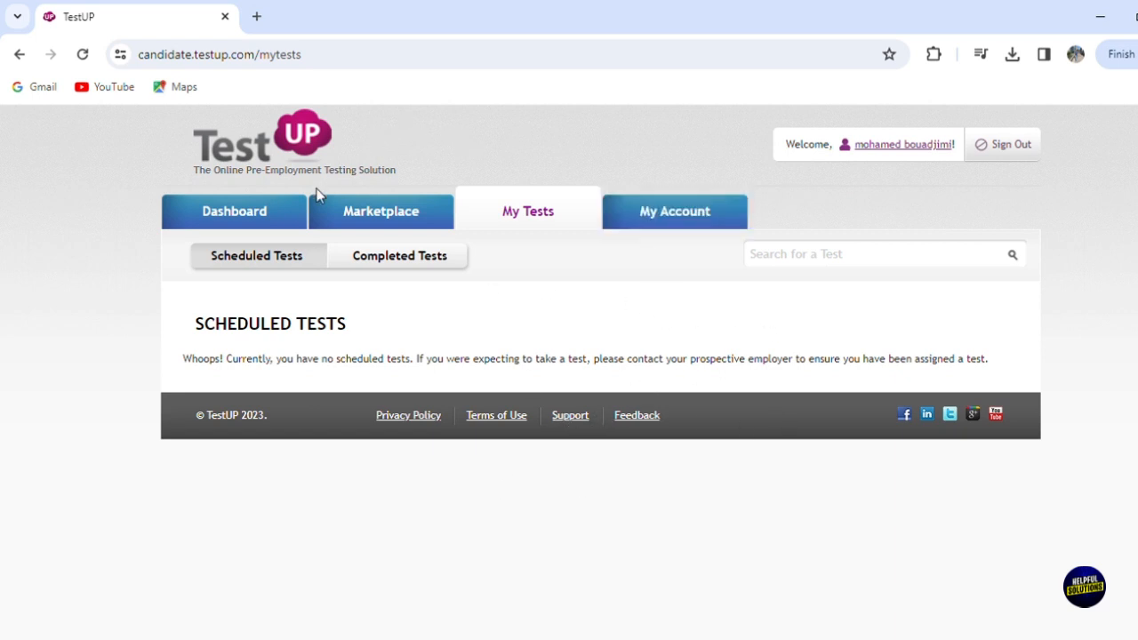
{"action": "left_click", "coordinate": [289, 206]}
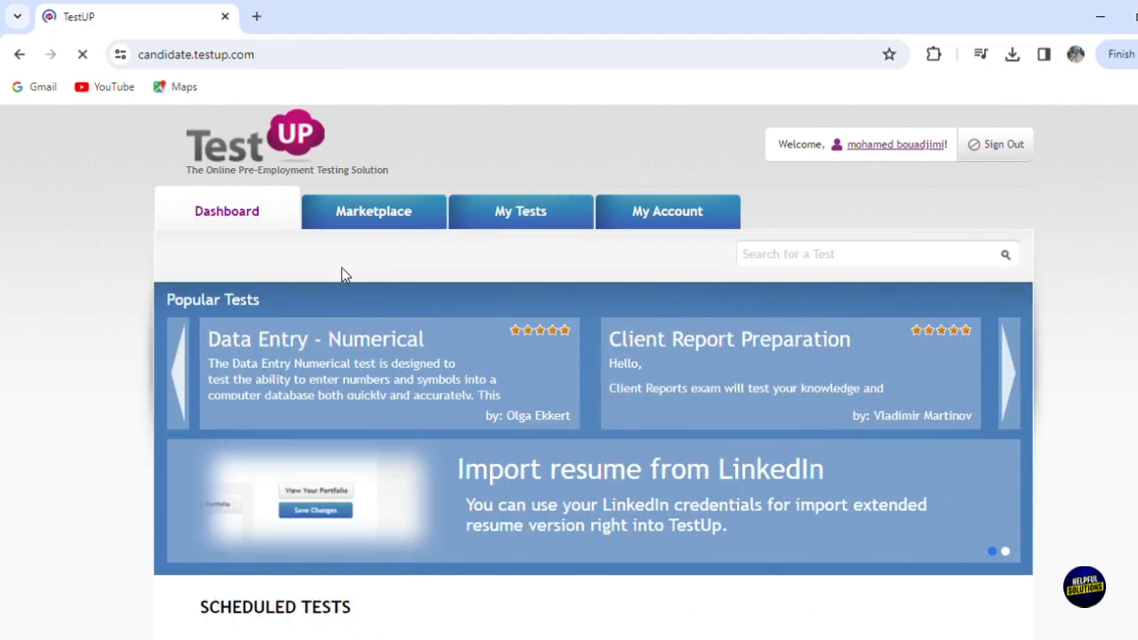
{"action": "scroll", "coordinate": [569, 356], "scroll_direction": "down", "scroll_amount": 2}
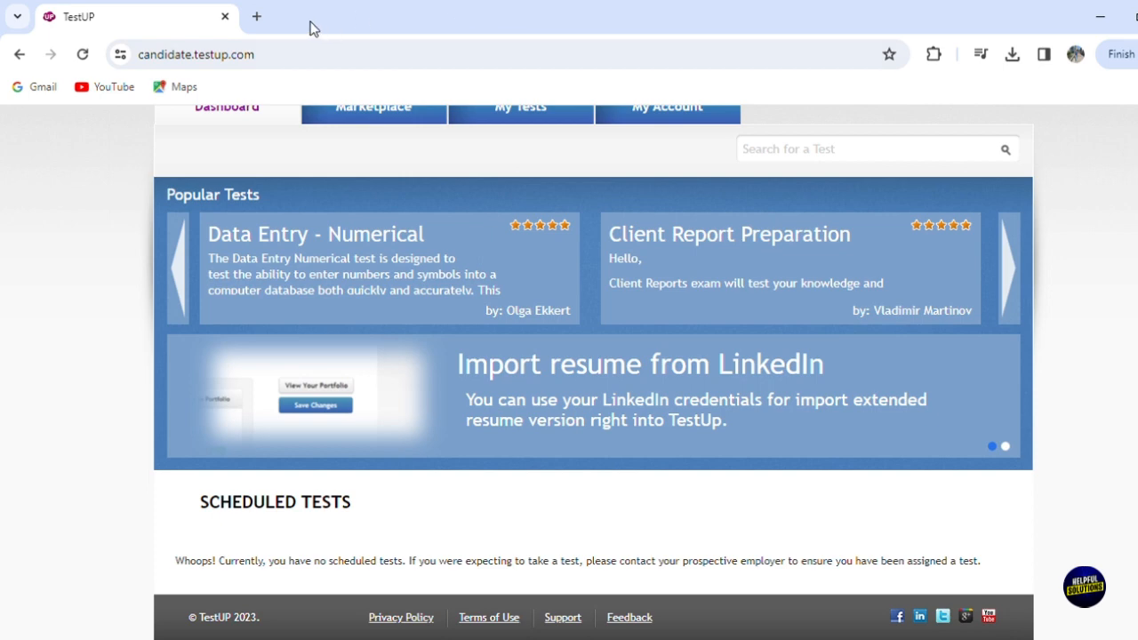
- In a new tab at google.com, search for the misspelled query 'textup reviews'
{"action": "left_click", "coordinate": [257, 16]}
{"action": "type", "text": "go"}
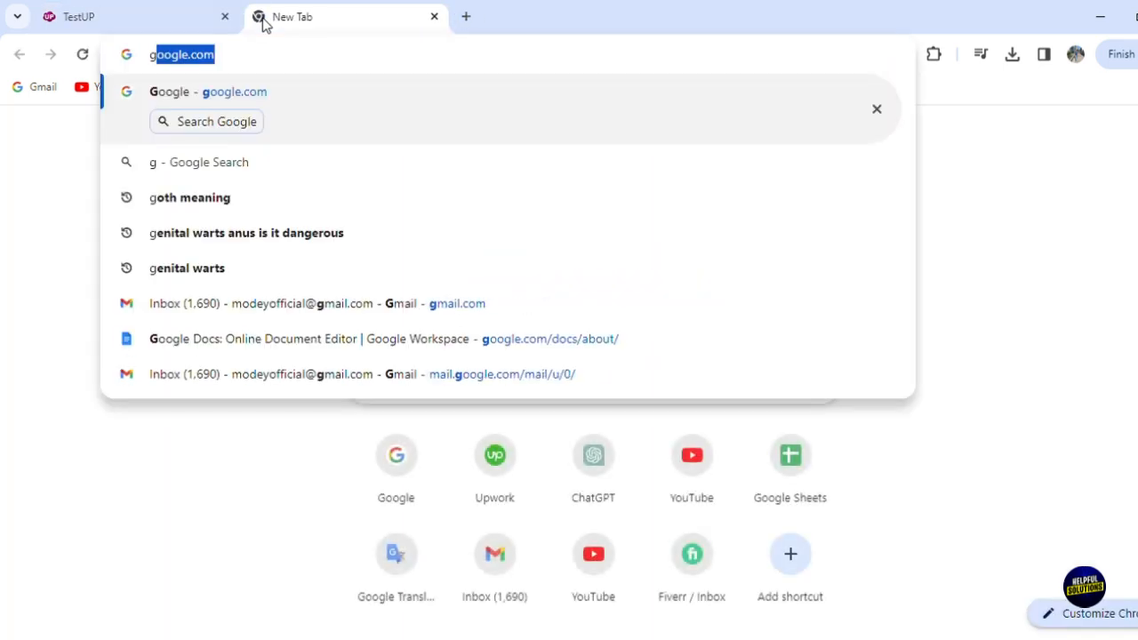
{"action": "key", "text": "Return"}
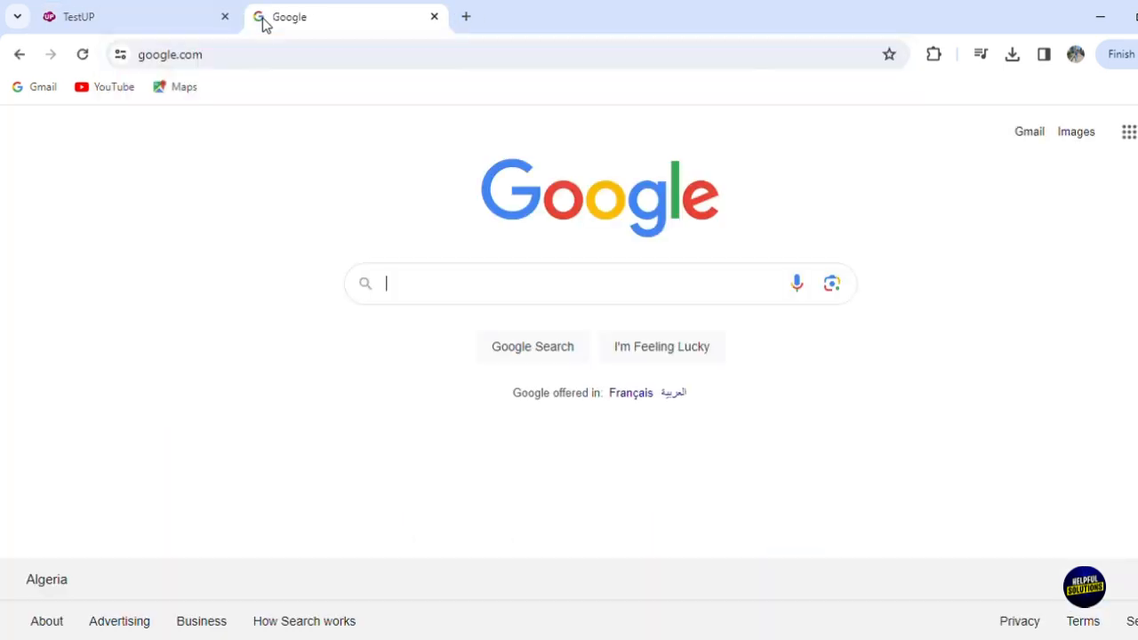
{"action": "type", "text": "ttextup"}
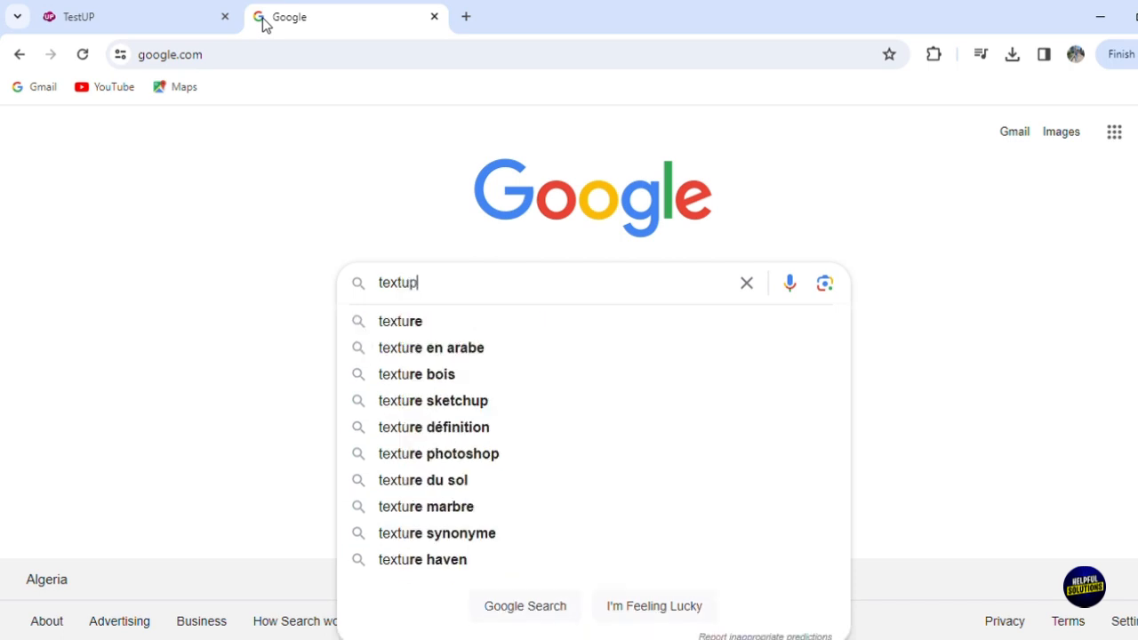
{"action": "type", "text": " revie"}
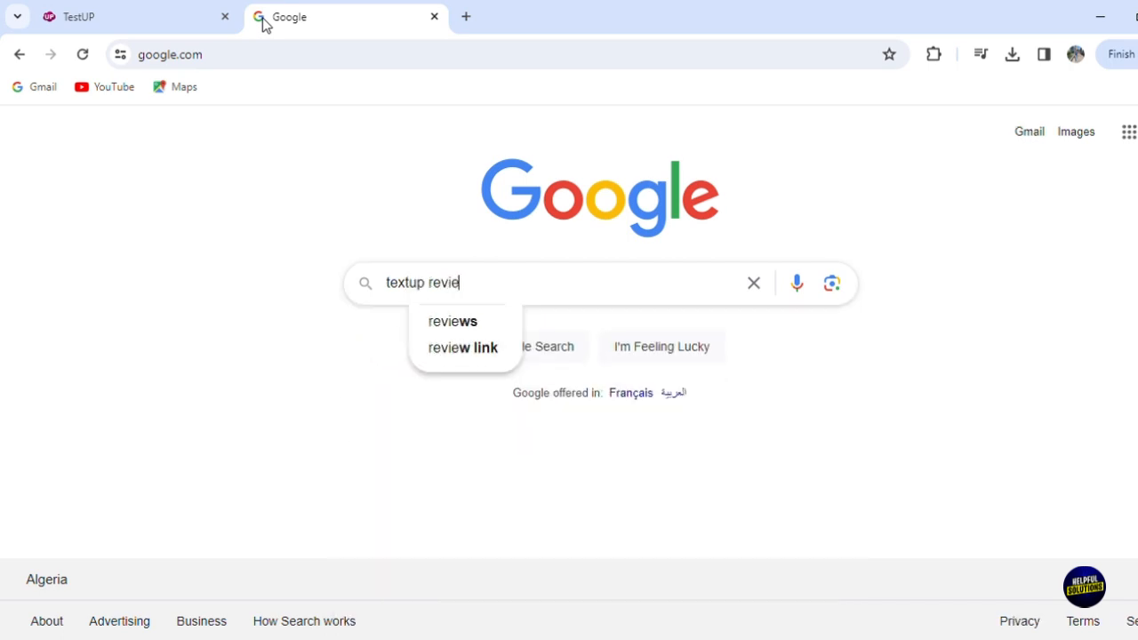
{"action": "type", "text": "ws"}
{"action": "key", "text": "Return"}
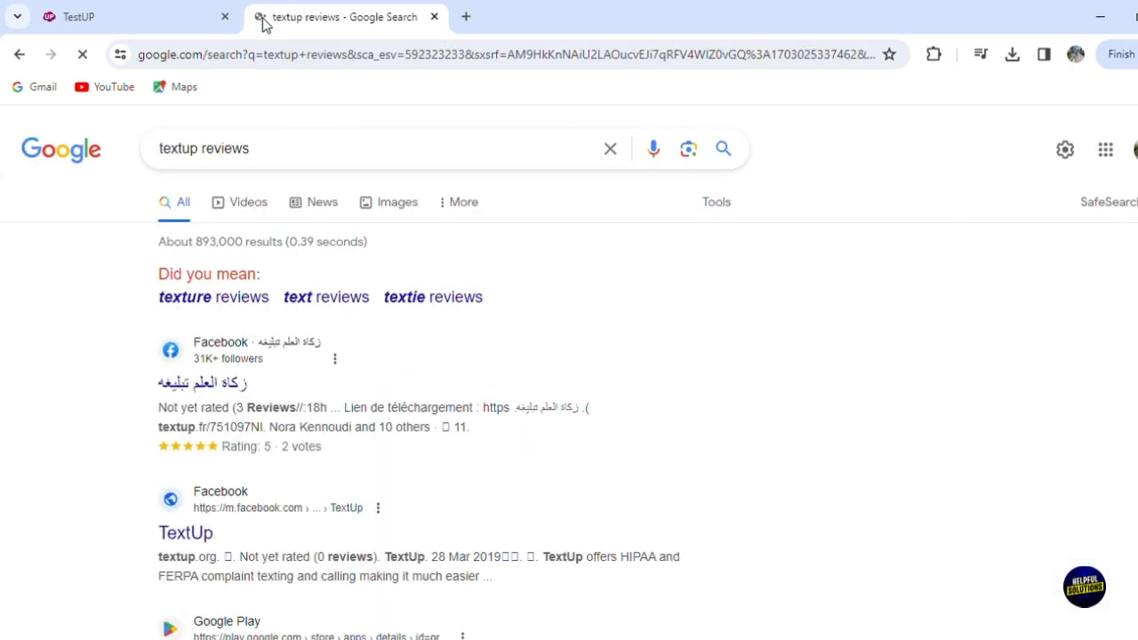
- Correct the query spelling twice and search for 'testup reviews'
{"action": "left_click", "coordinate": [191, 149]}
{"action": "key", "text": "BackSpace"}
{"action": "type", "text": "s"}
{"action": "key", "text": "Return"}
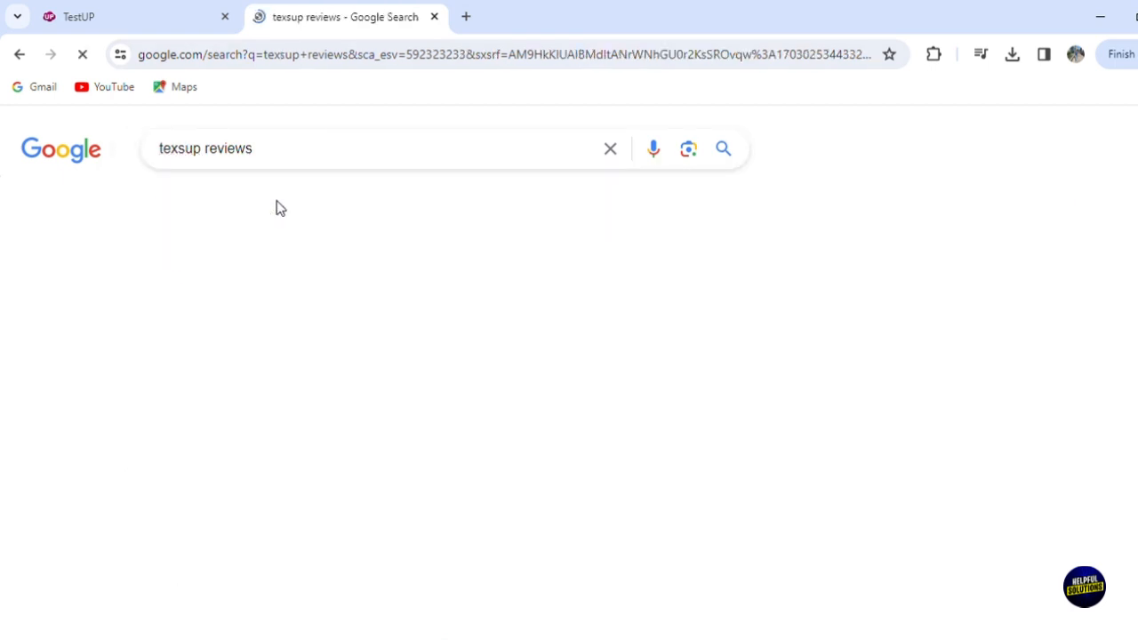
{"action": "left_click", "coordinate": [180, 148]}
{"action": "key", "text": "BackSpace"}
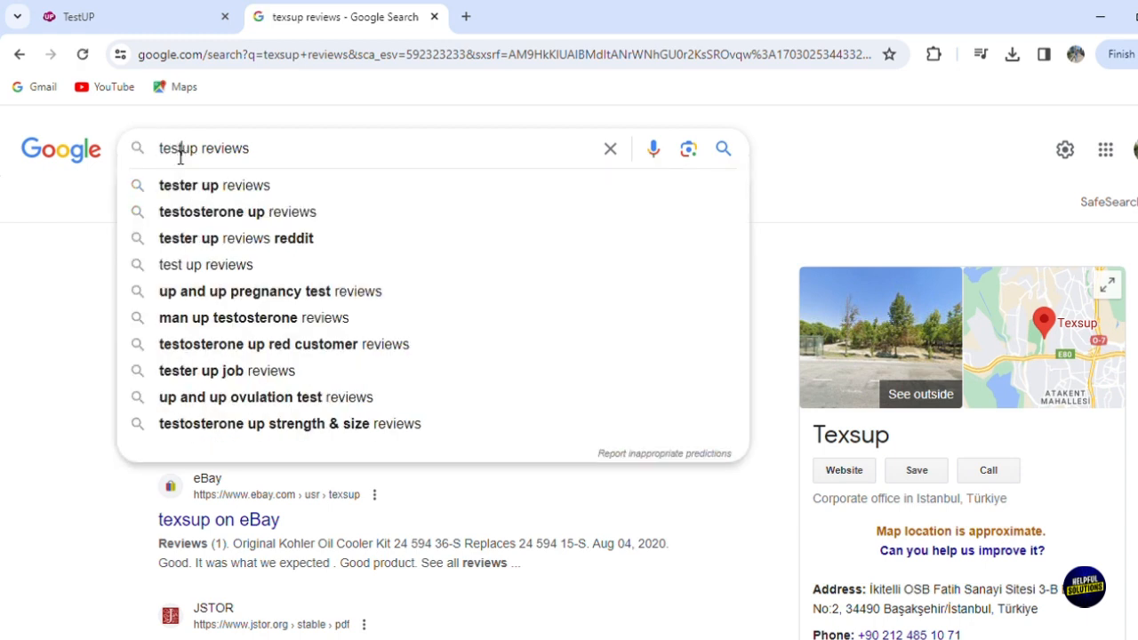
{"action": "type", "text": "t"}
{"action": "key", "text": "Return"}
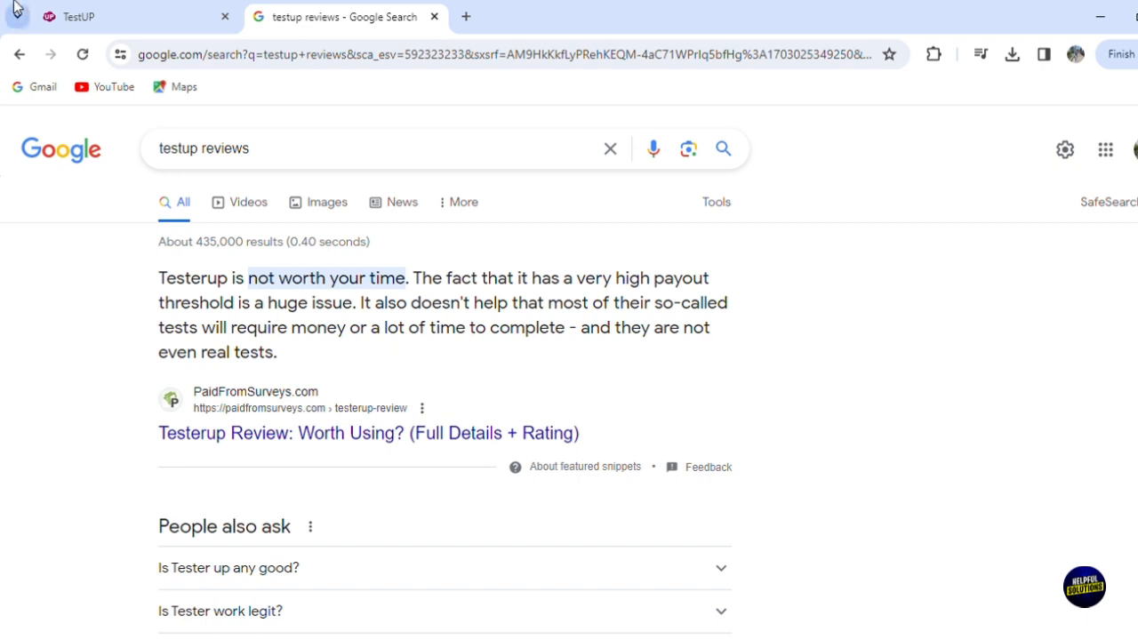
- Switch back to the TestUP tab showing the candidate dashboard with no scheduled tests
{"action": "left_click", "coordinate": [155, 7]}
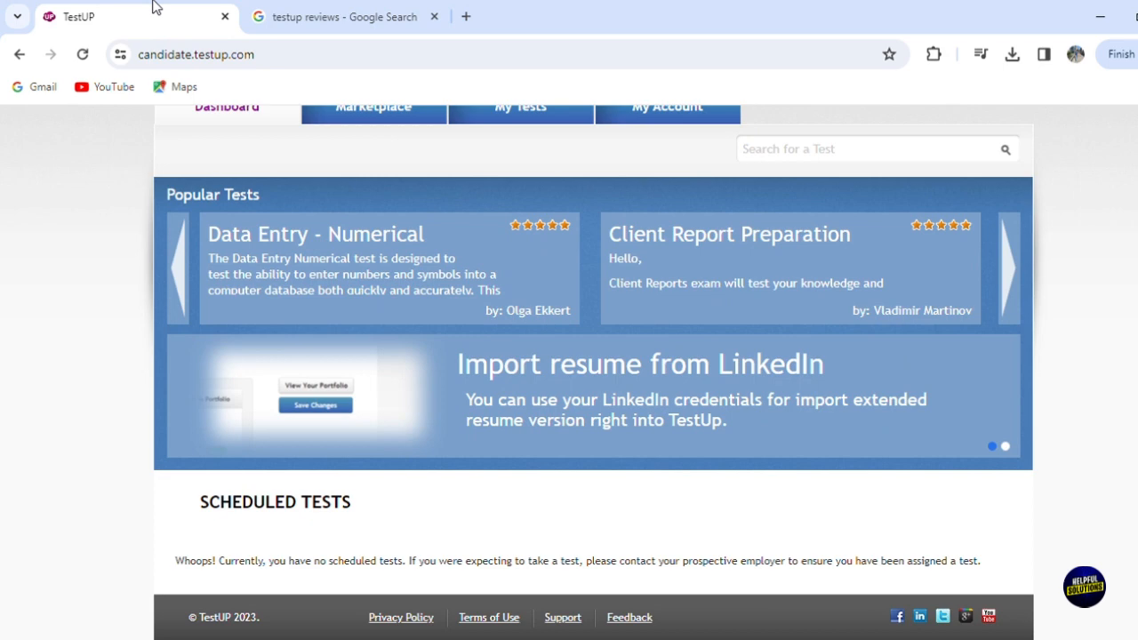